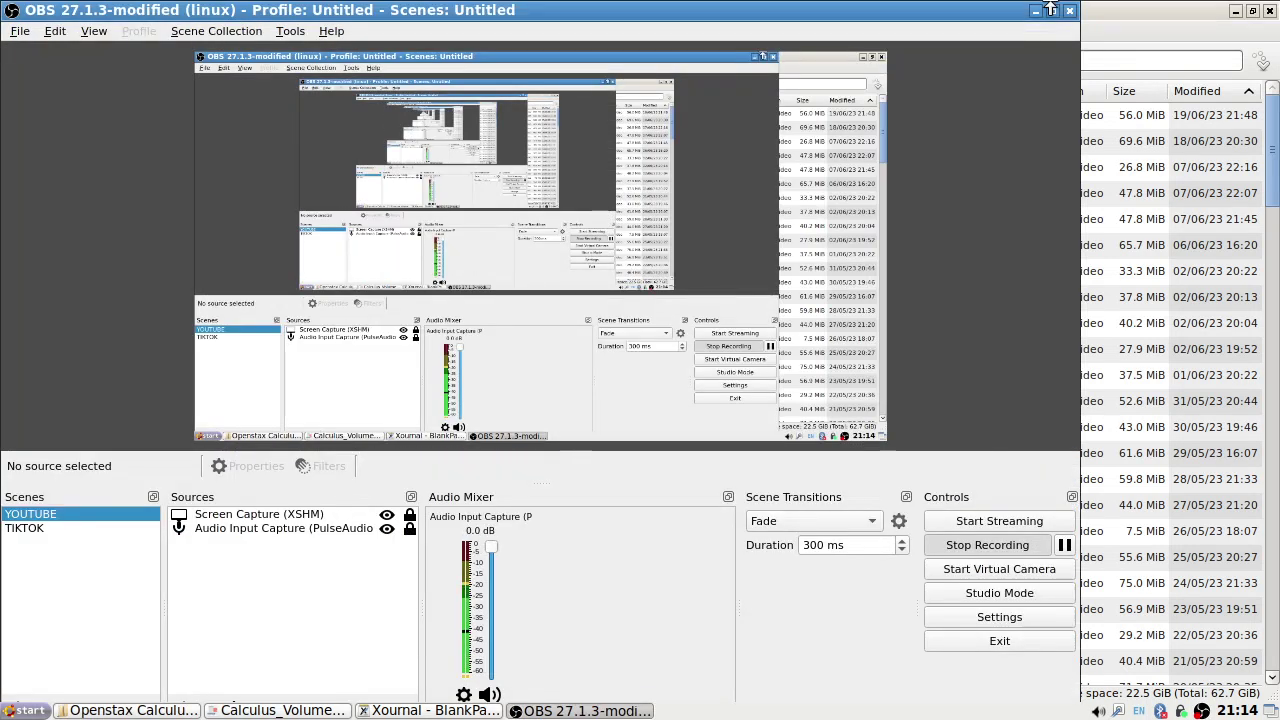
Maximize the recorder and bring up the Calculus Volume 1 PDF at the page 359 related-rates exercises.
click(1052, 10)
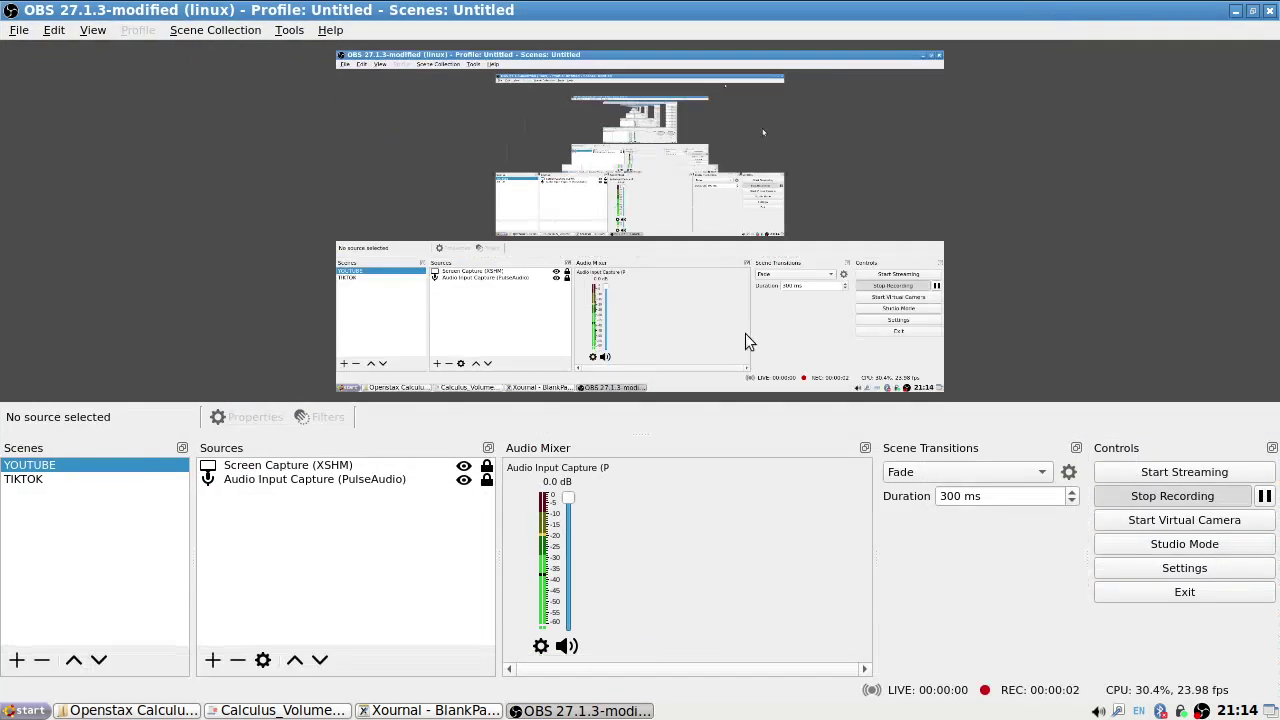
click(255, 711)
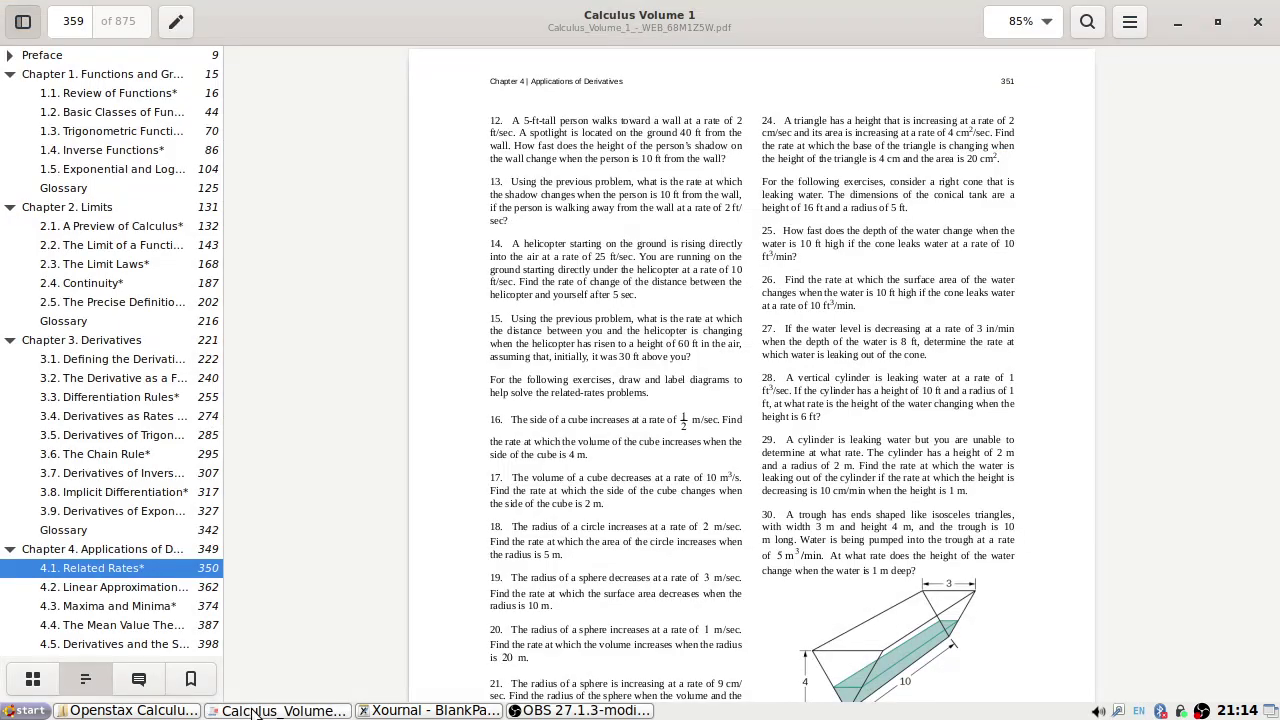
click(107, 711)
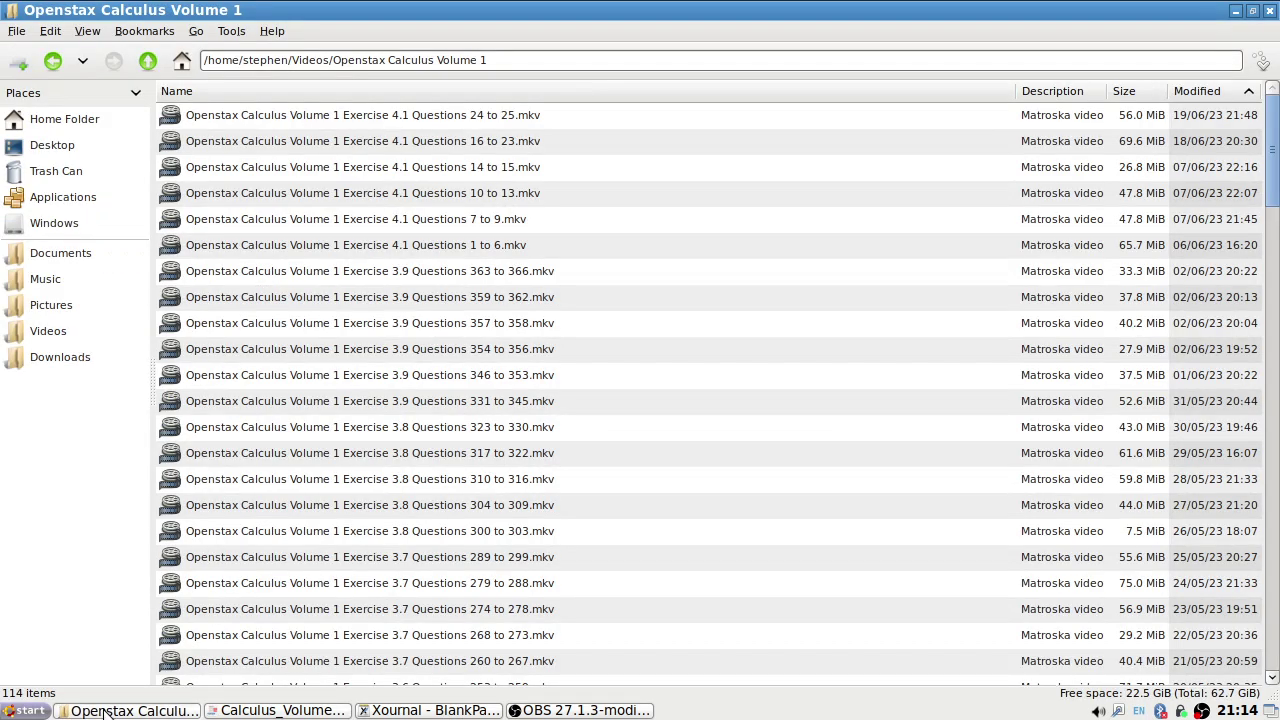
click(272, 711)
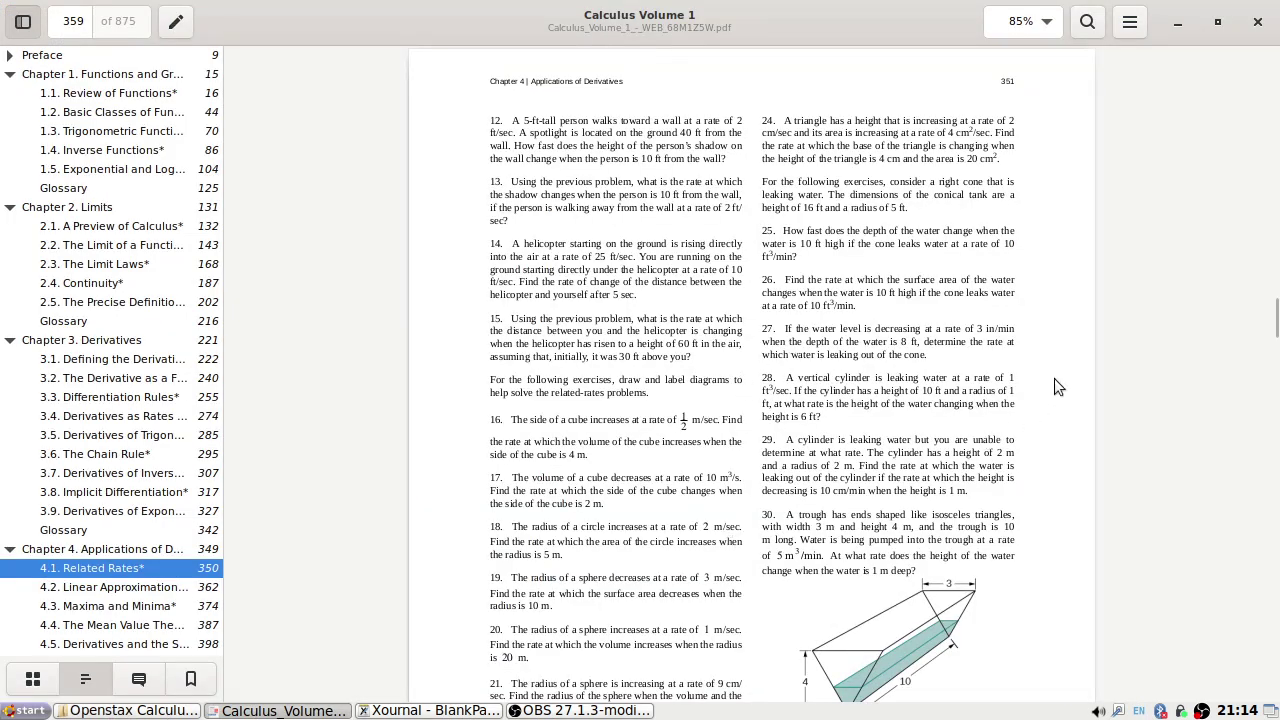
scroll(1054, 378, down, 1)
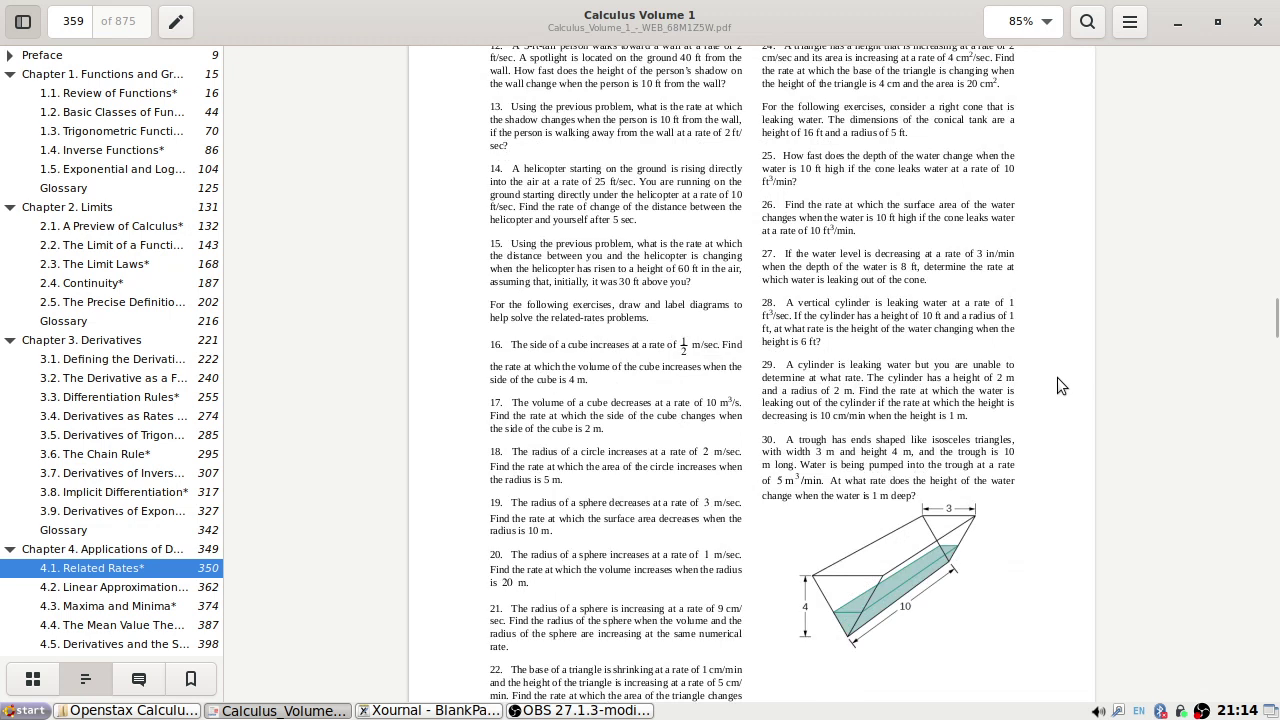
Take a selection screenshot of exercises 26 and 27, then bring the Xournal notebook forward.
key(Print)
click(757, 320)
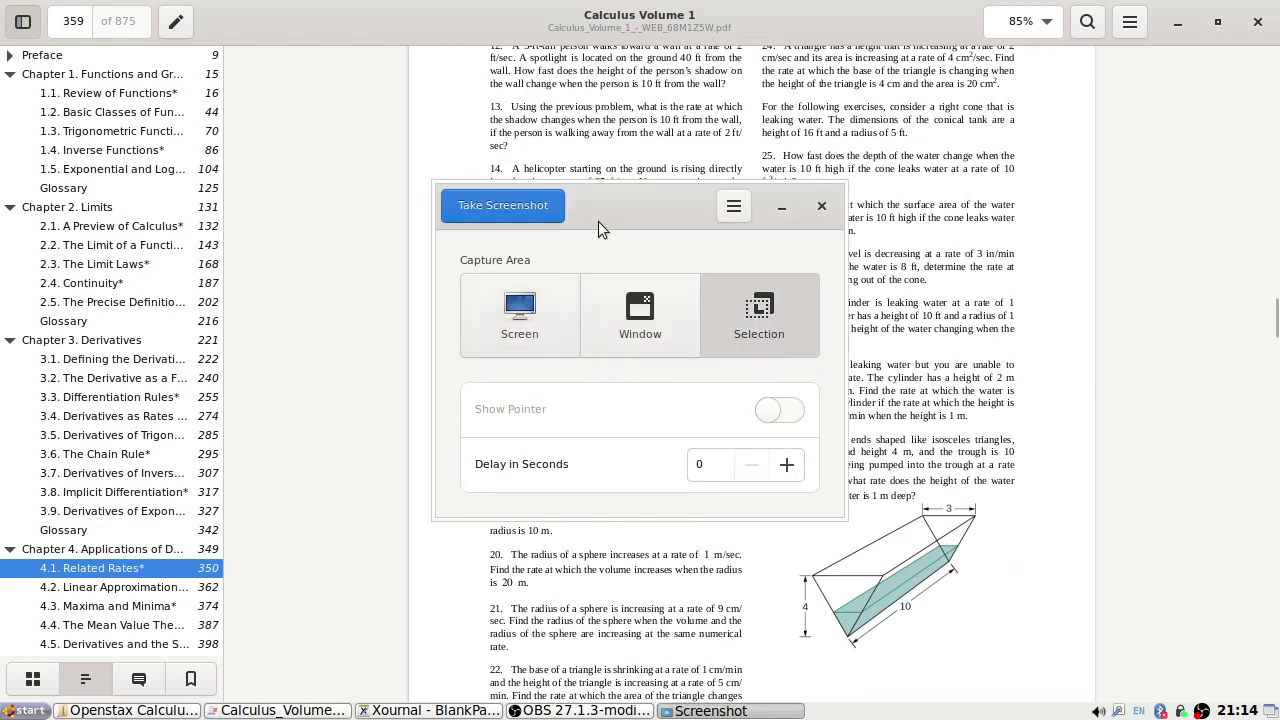
click(505, 210)
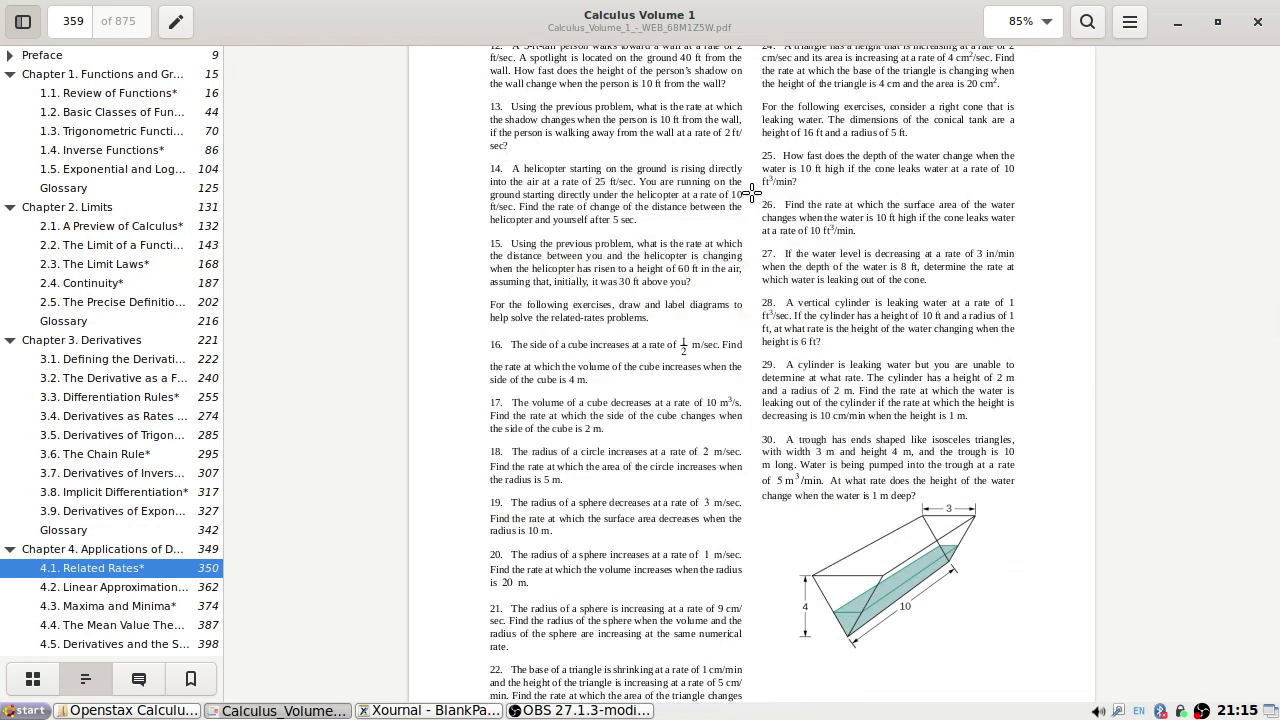
drag(753, 193, 1028, 298)
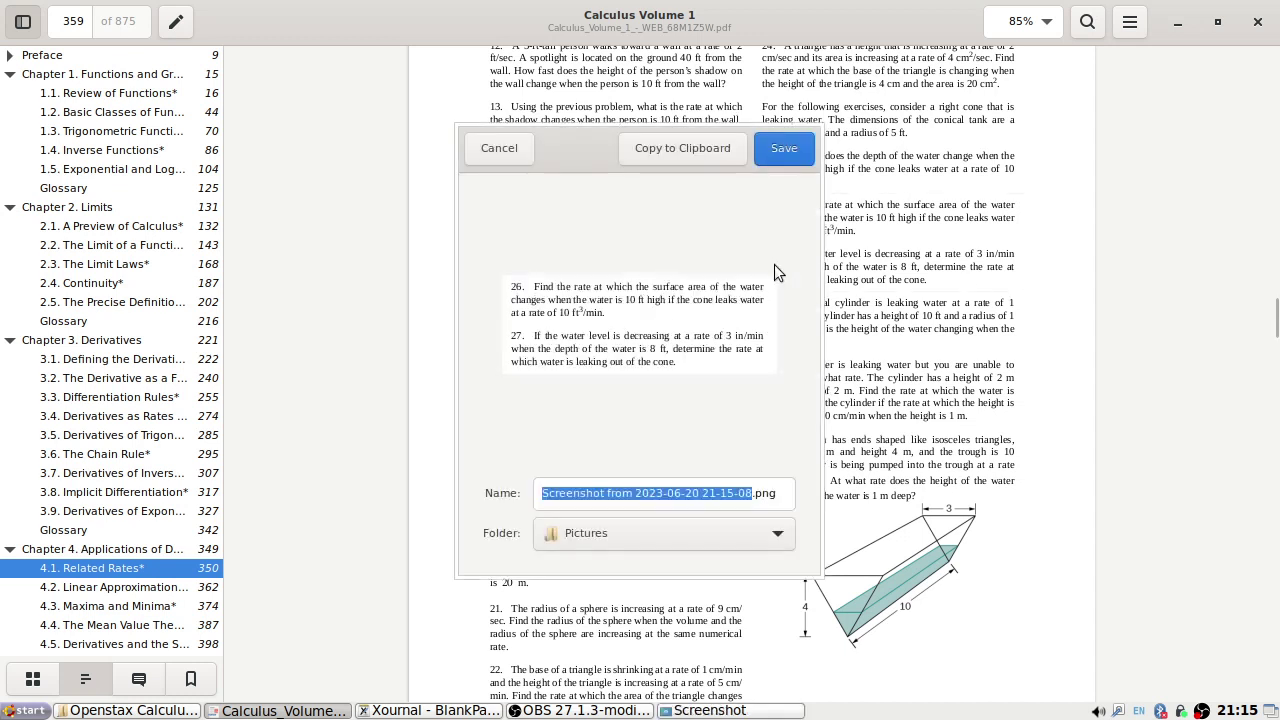
click(425, 710)
Paste the exercises 26–27 image at the page's top-left corner and view the page fullscreen.
key(ctrl+v)
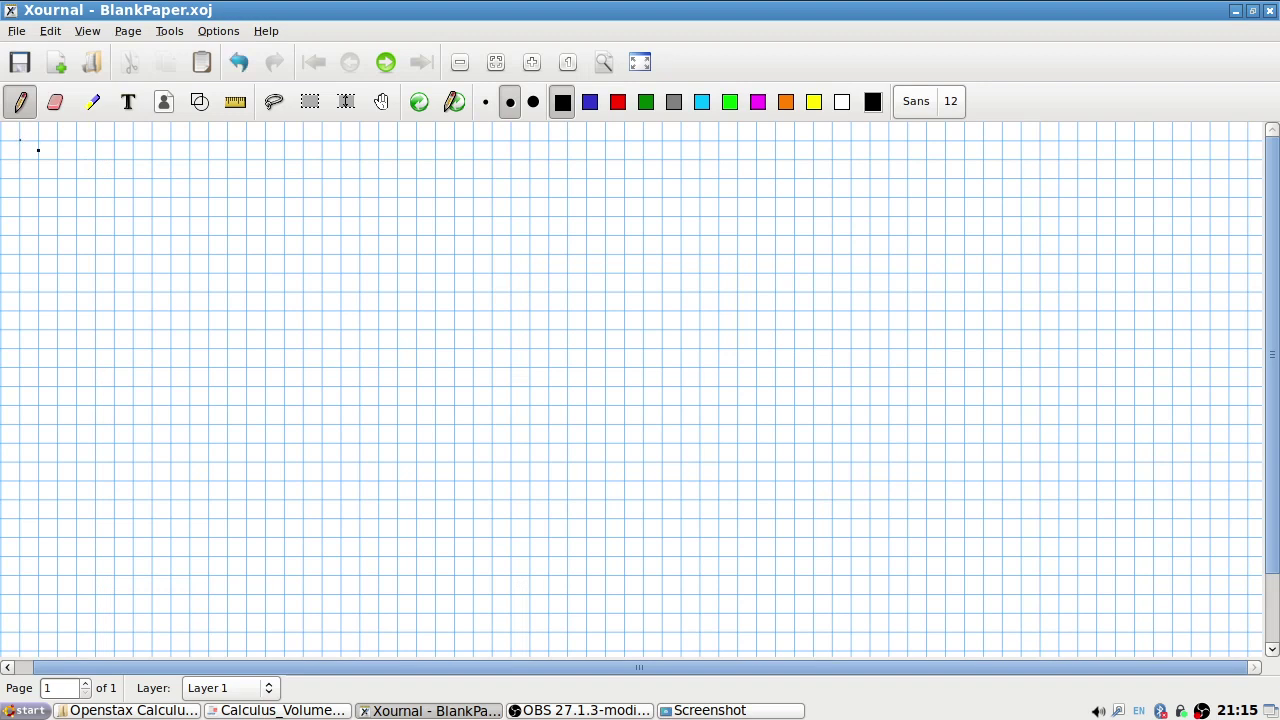
drag(166, 228, 47, 155)
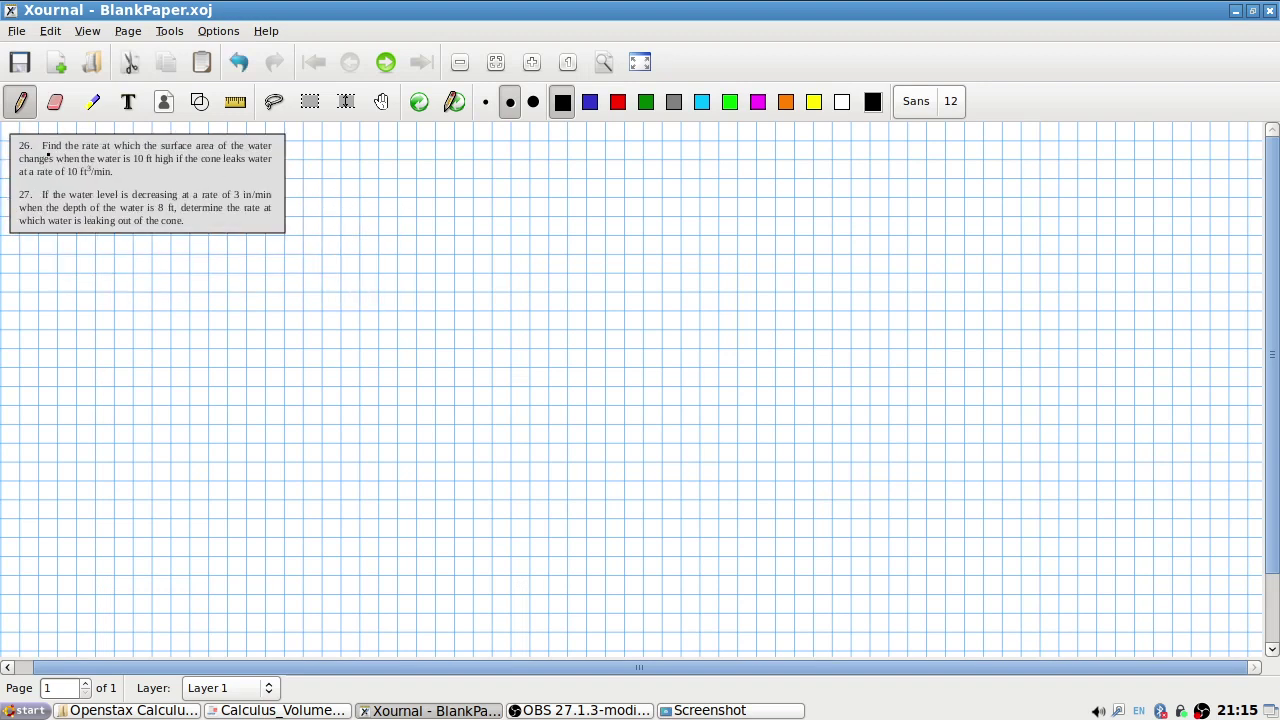
click(640, 62)
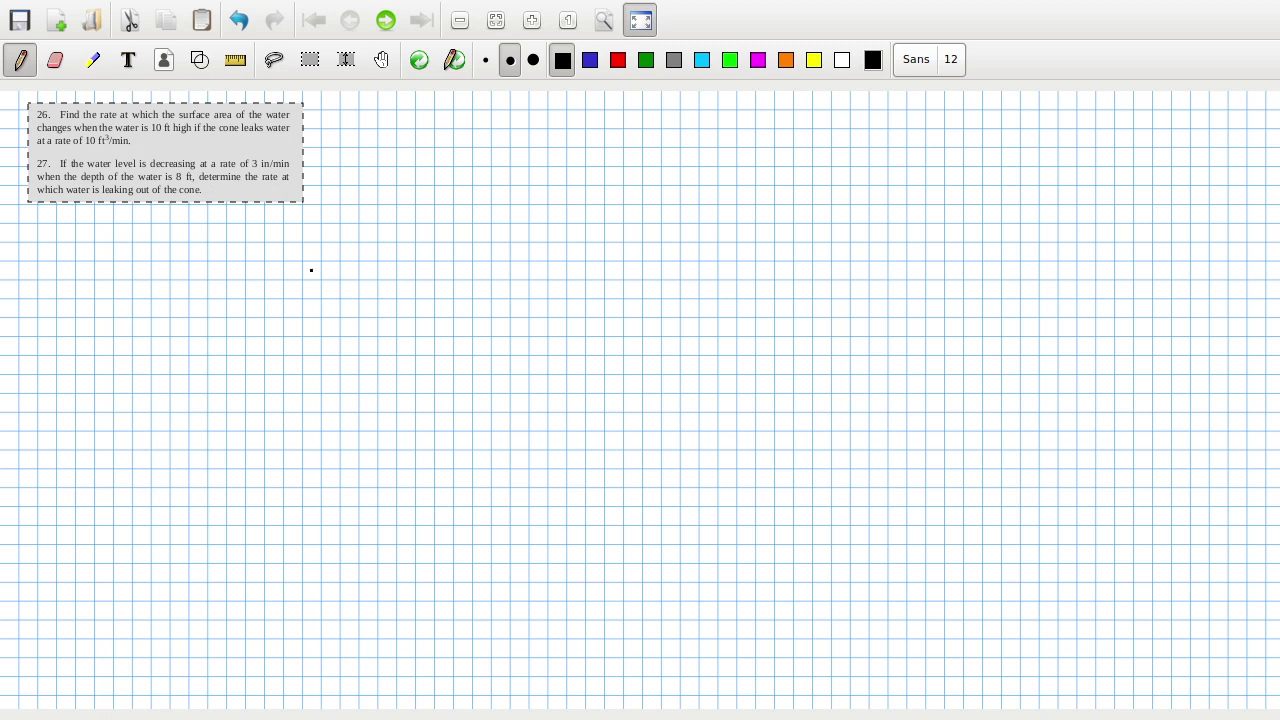
click(60, 68)
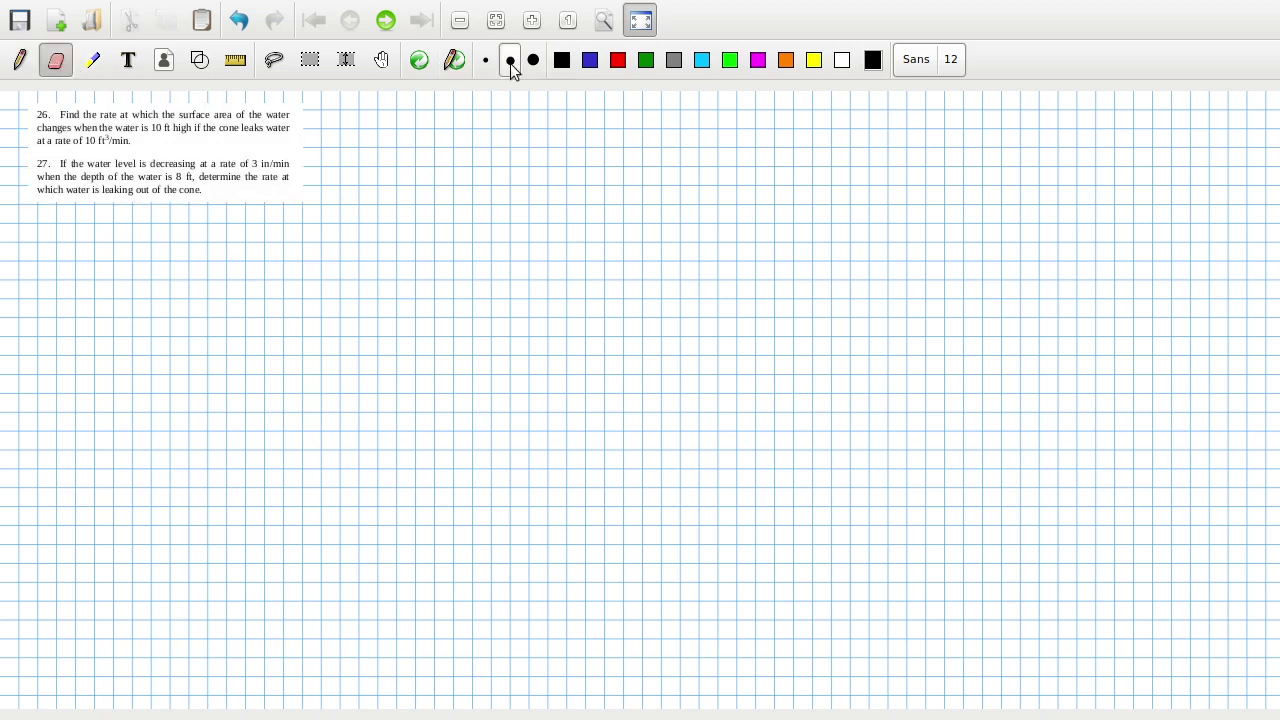
Sketch the inverted cone outline below the problems with straight black lines.
click(562, 60)
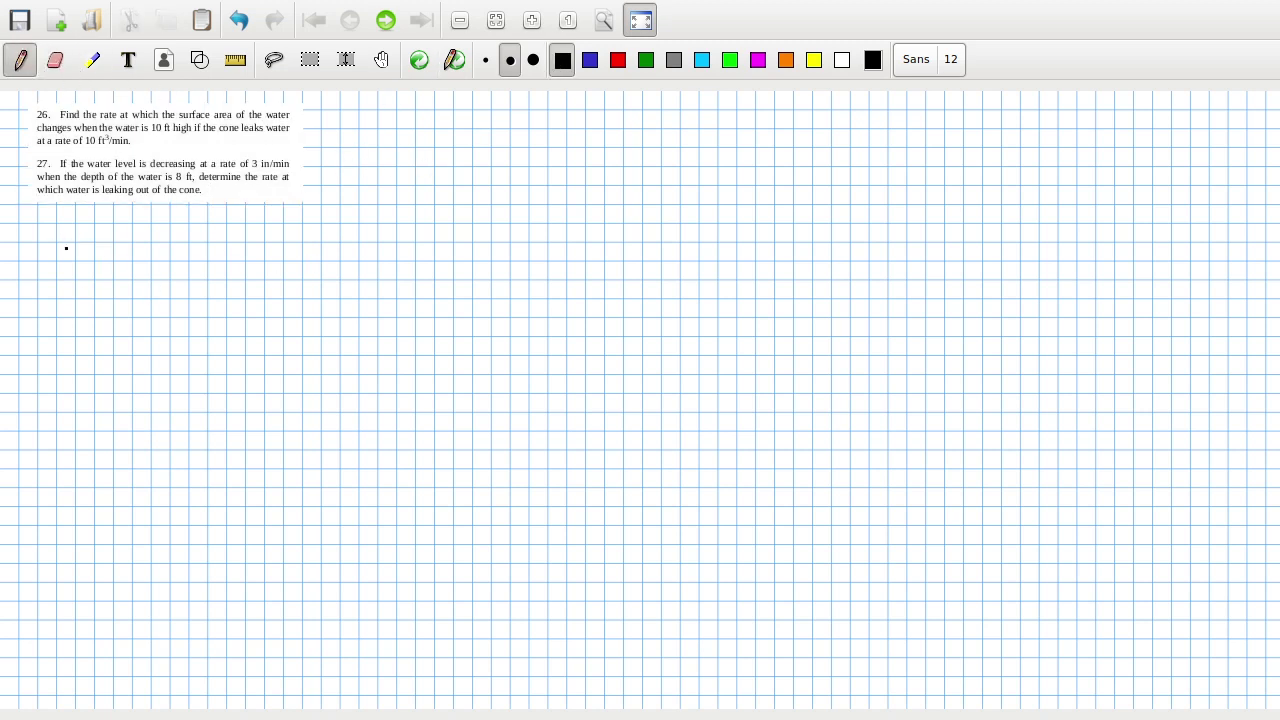
drag(49, 241, 220, 232)
key(ctrl+z)
click(247, 66)
drag(35, 243, 240, 243)
mouse_move(36, 248)
mouse_down()
mouse_move(131, 394)
mouse_move(240, 243)
mouse_up()
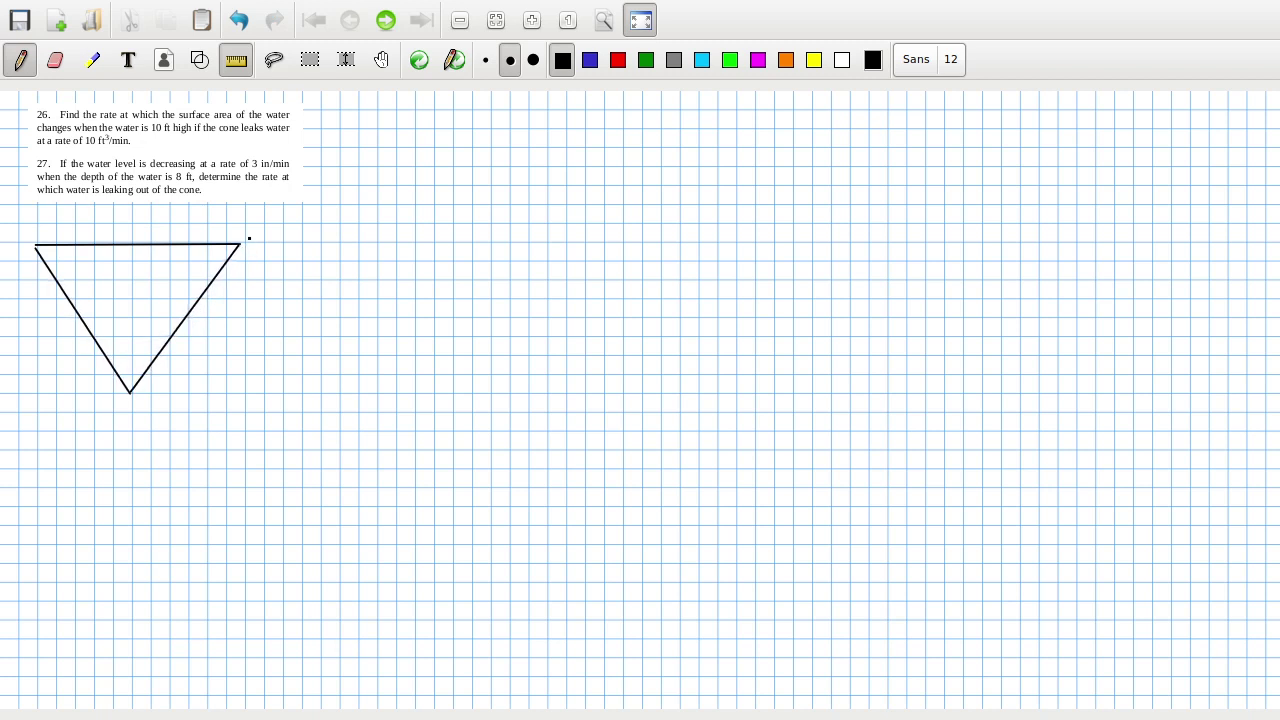
Draw a blue horizontal water-level line across the cone.
click(588, 66)
drag(58, 278, 211, 278)
click(236, 60)
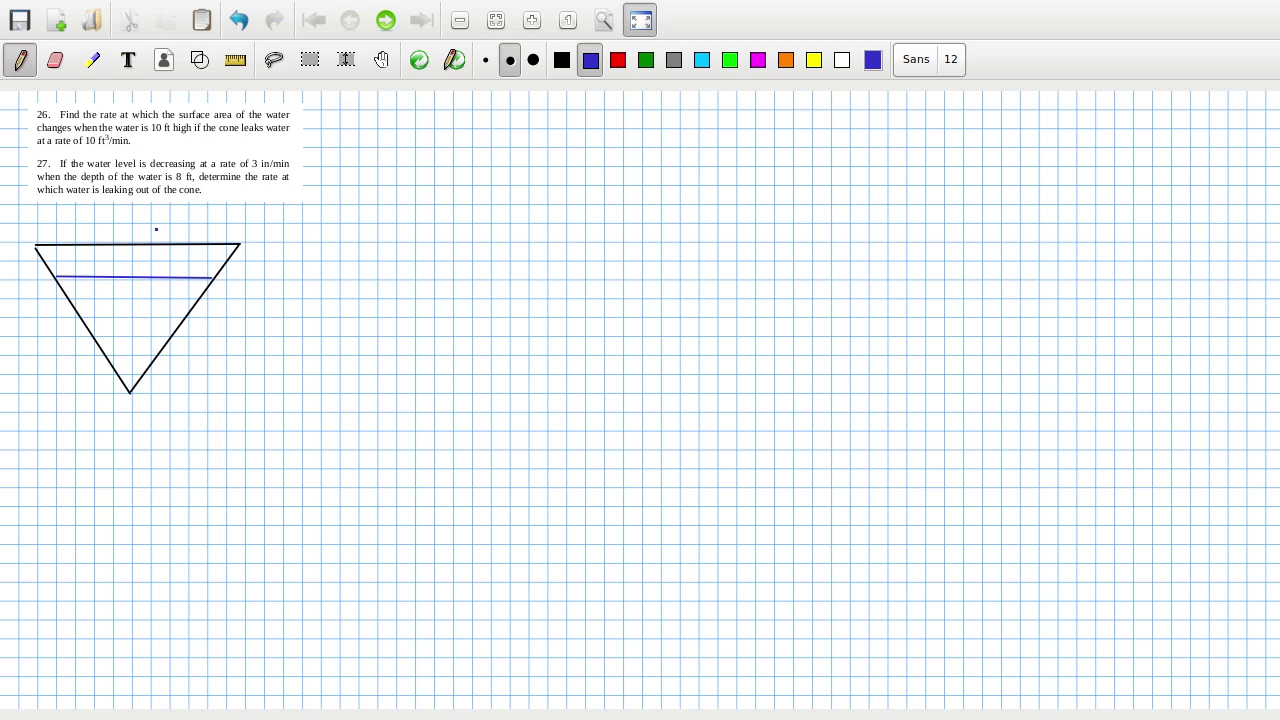
Draw a blue oval for the water surface and add vertical blue shading strokes beneath it.
mouse_move(107, 270)
mouse_down()
mouse_move(77, 269)
mouse_move(68, 286)
mouse_move(207, 283)
mouse_move(156, 260)
mouse_move(88, 269)
mouse_move(80, 323)
mouse_move(117, 352)
mouse_up()
mouse_move(141, 307)
mouse_down()
mouse_move(131, 374)
mouse_move(153, 355)
mouse_up()
drag(181, 301, 180, 340)
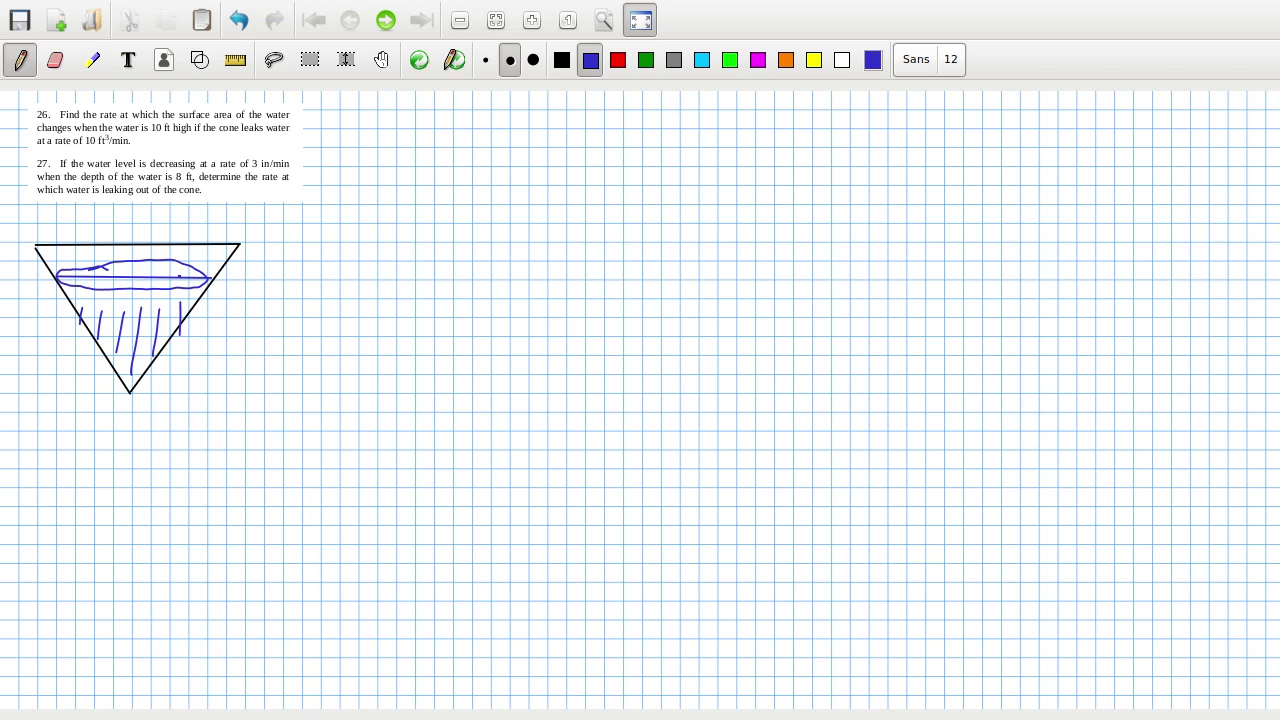
Handwrite A = πr² in black below the cone.
click(561, 62)
mouse_move(40, 442)
mouse_down()
mouse_move(55, 405)
mouse_move(64, 449)
mouse_move(69, 423)
mouse_up()
drag(81, 422, 92, 427)
drag(106, 421, 118, 436)
mouse_move(104, 422)
mouse_down()
mouse_move(122, 417)
mouse_move(130, 438)
mouse_up()
drag(128, 430, 155, 421)
After checking the PDF, sketch the side triangle with height 16 and write r/h = 5/16.
key(alt+Tab)
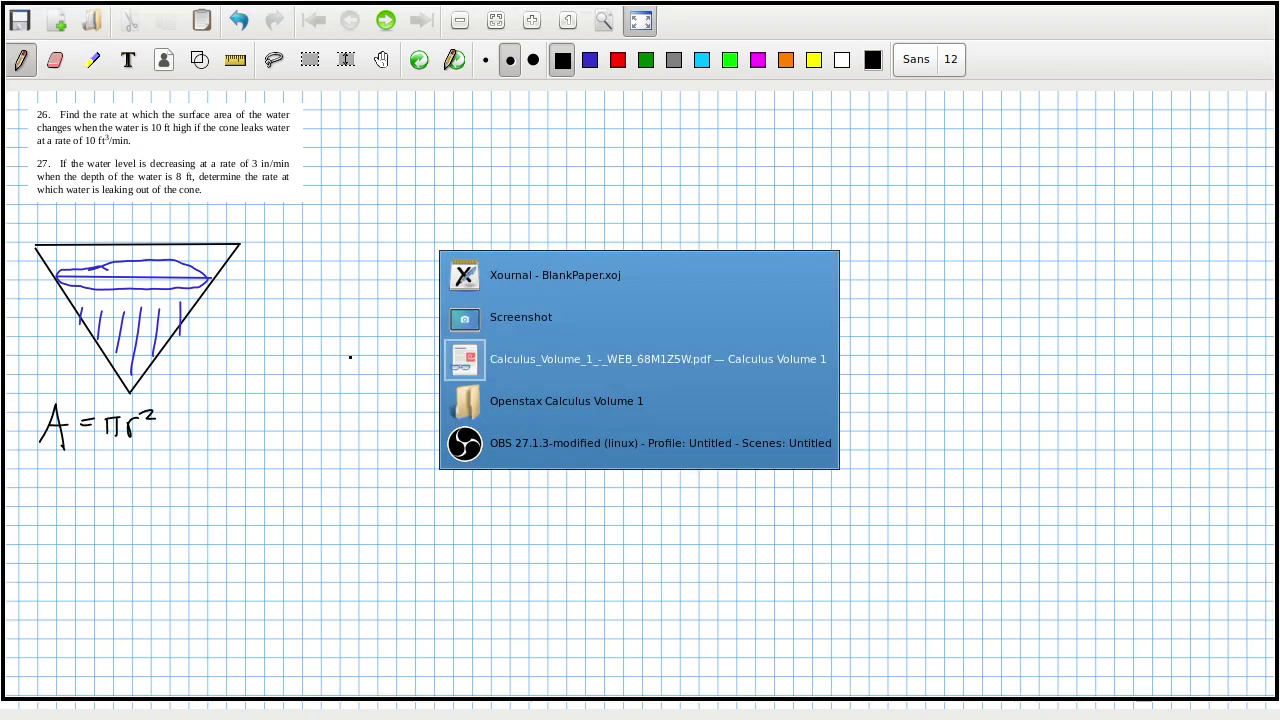
key(alt+Tab)
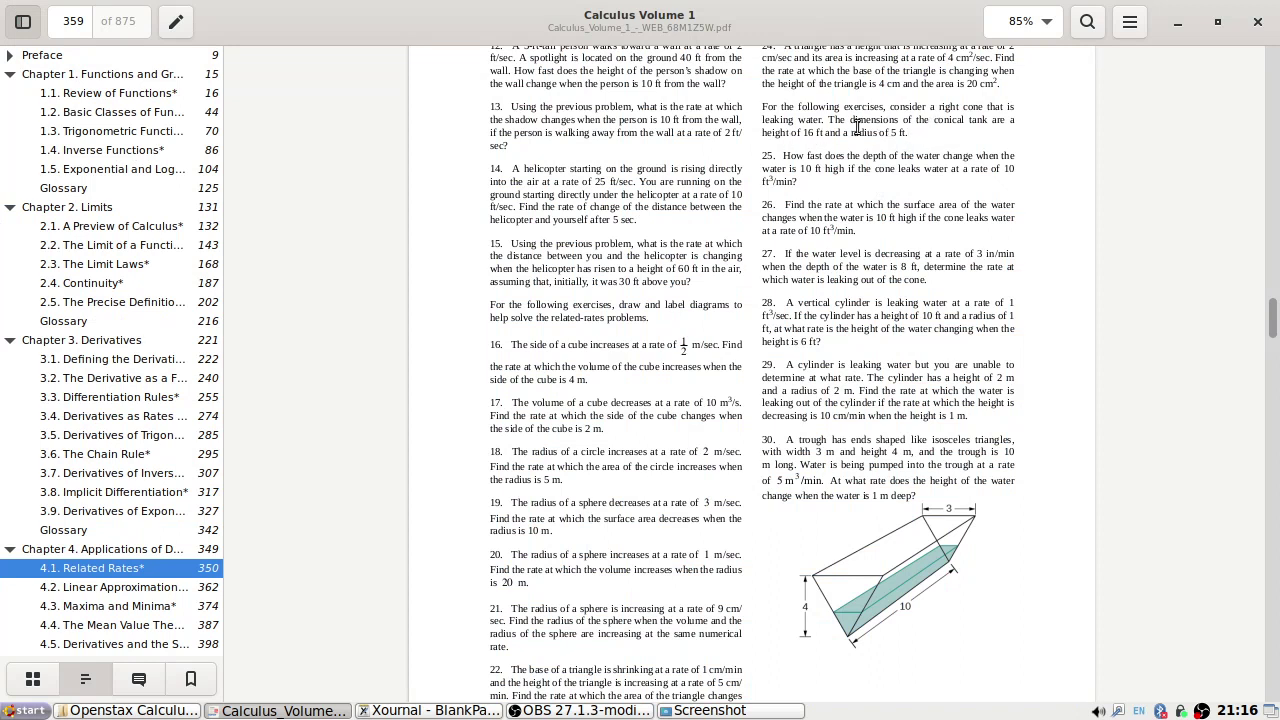
key(alt+Tab)
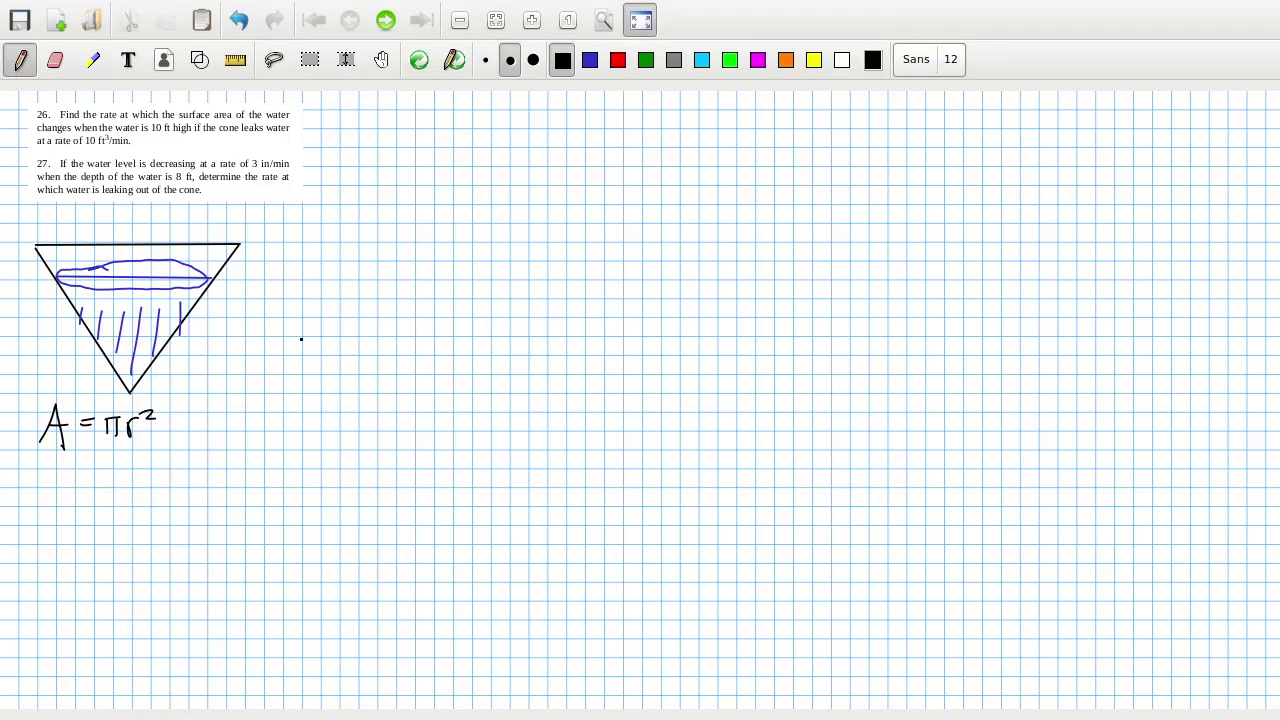
mouse_move(294, 298)
mouse_down()
mouse_move(292, 323)
mouse_move(334, 274)
mouse_move(382, 274)
mouse_move(347, 265)
mouse_up()
mouse_move(281, 362)
mouse_down()
mouse_move(307, 373)
mouse_move(295, 404)
mouse_move(332, 375)
mouse_up()
drag(360, 355, 345, 376)
mouse_move(338, 375)
mouse_down()
mouse_move(372, 367)
mouse_move(346, 408)
mouse_move(364, 400)
mouse_up()
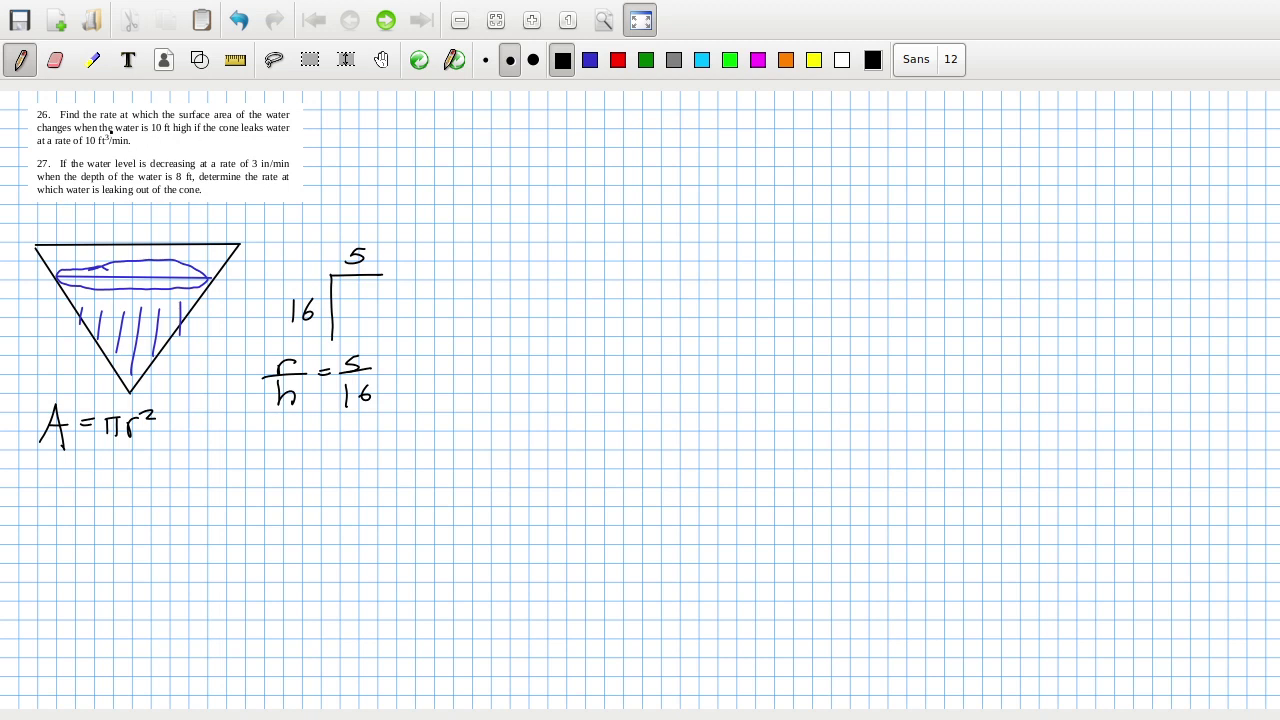
key(alt+Tab)
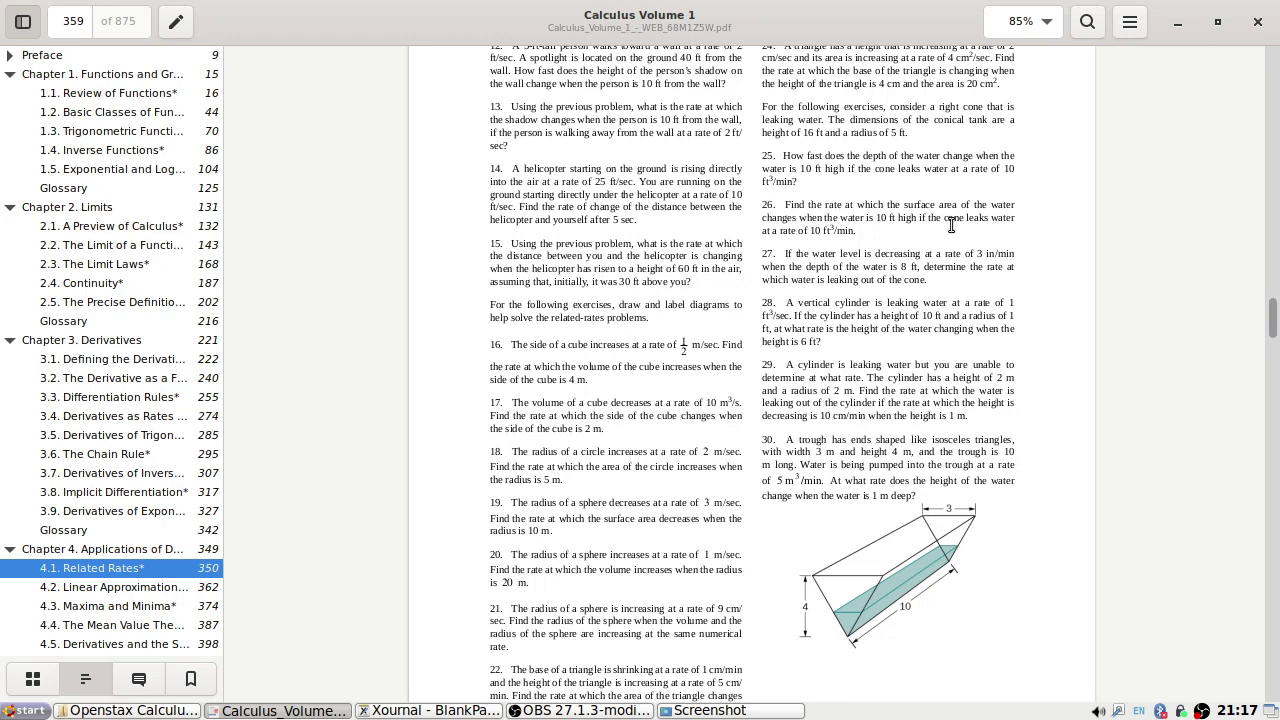
Write dV/dt = −10 ft³/min below the area formula.
key(alt+Tab)
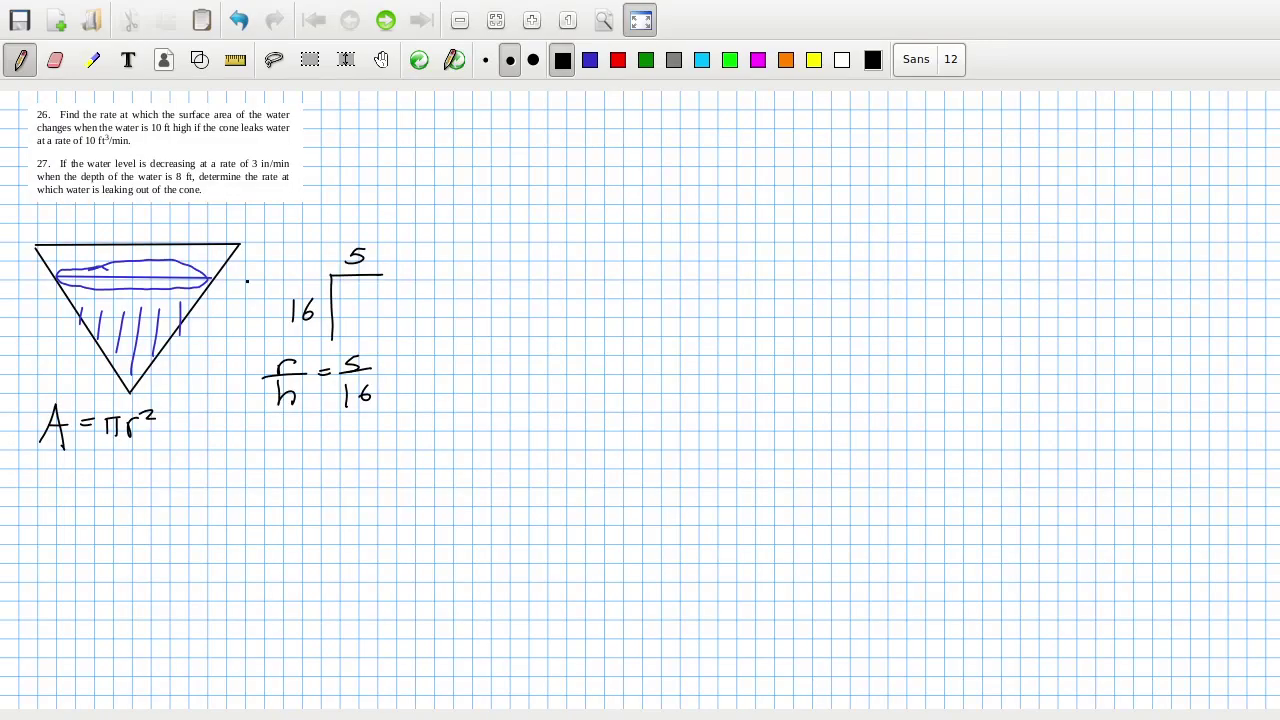
mouse_move(45, 492)
mouse_down()
mouse_move(74, 482)
mouse_move(73, 504)
mouse_move(45, 545)
mouse_up()
mouse_move(62, 513)
mouse_down()
mouse_move(76, 537)
mouse_move(105, 491)
mouse_move(139, 508)
mouse_move(154, 495)
mouse_up()
mouse_move(183, 494)
mouse_down()
mouse_move(140, 500)
mouse_move(188, 492)
mouse_move(185, 506)
mouse_up()
drag(180, 490, 207, 507)
mouse_move(199, 490)
mouse_down()
mouse_move(221, 468)
mouse_move(222, 514)
mouse_up()
mouse_move(241, 488)
mouse_down()
mouse_move(259, 505)
mouse_move(281, 488)
mouse_move(285, 504)
mouse_up()
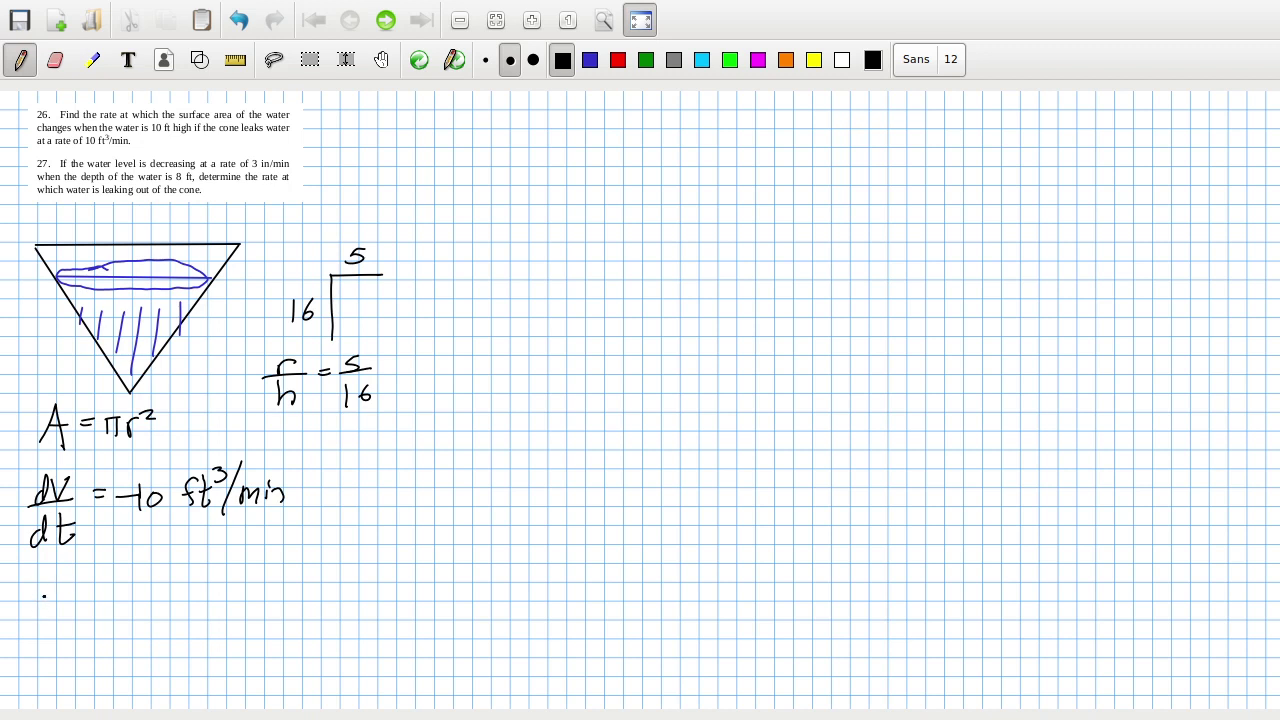
Write the chain rule dA/dt = dA/dr · dr/dt beneath it.
drag(44, 596, 33, 603)
mouse_move(46, 582)
mouse_down()
mouse_move(45, 607)
mouse_move(63, 594)
mouse_move(76, 603)
mouse_move(47, 643)
mouse_up()
drag(54, 614, 64, 640)
mouse_move(52, 628)
mouse_down()
mouse_move(102, 595)
mouse_move(118, 600)
mouse_up()
mouse_move(127, 574)
mouse_down()
mouse_move(128, 600)
mouse_move(149, 598)
mouse_move(100, 600)
mouse_move(167, 601)
mouse_up()
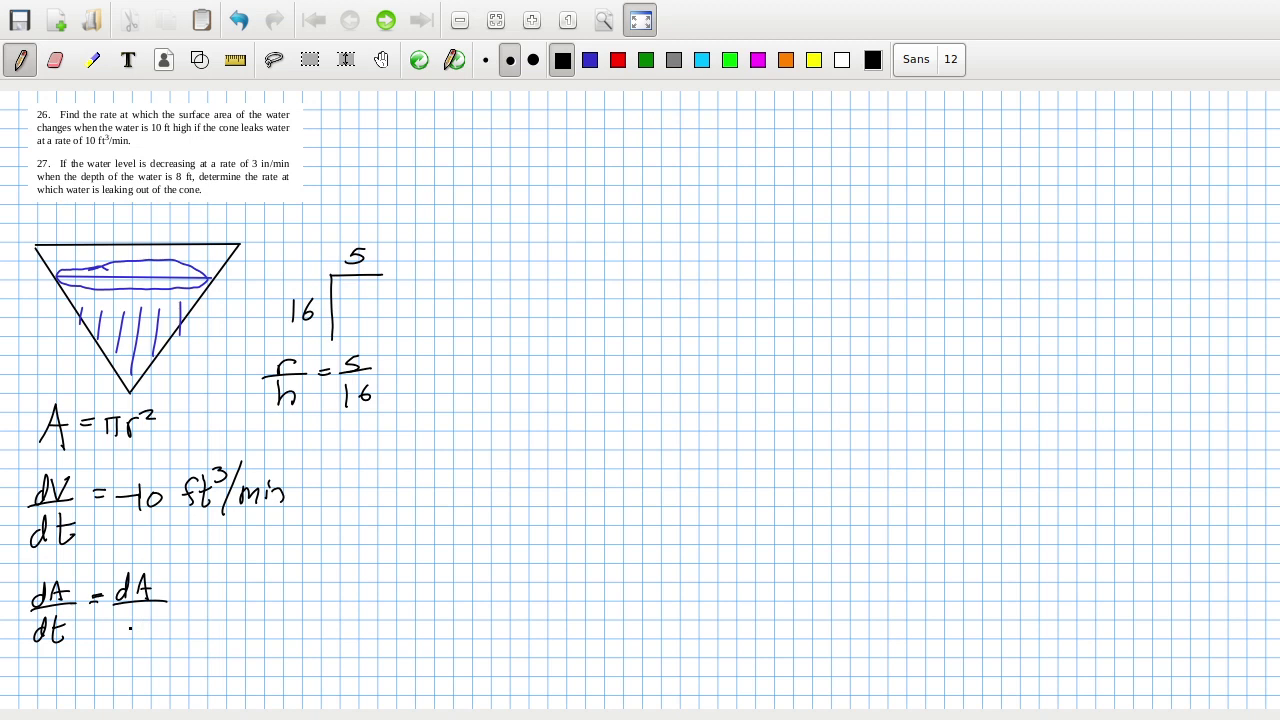
drag(129, 626, 127, 636)
mouse_move(131, 611)
mouse_down()
mouse_move(130, 638)
mouse_move(182, 598)
mouse_up()
drag(191, 571, 198, 596)
mouse_move(198, 588)
mouse_down()
mouse_move(214, 577)
mouse_move(216, 598)
mouse_move(180, 636)
mouse_up()
mouse_move(189, 605)
mouse_down()
mouse_move(188, 640)
mouse_move(204, 624)
mouse_move(214, 632)
mouse_move(215, 608)
mouse_up()
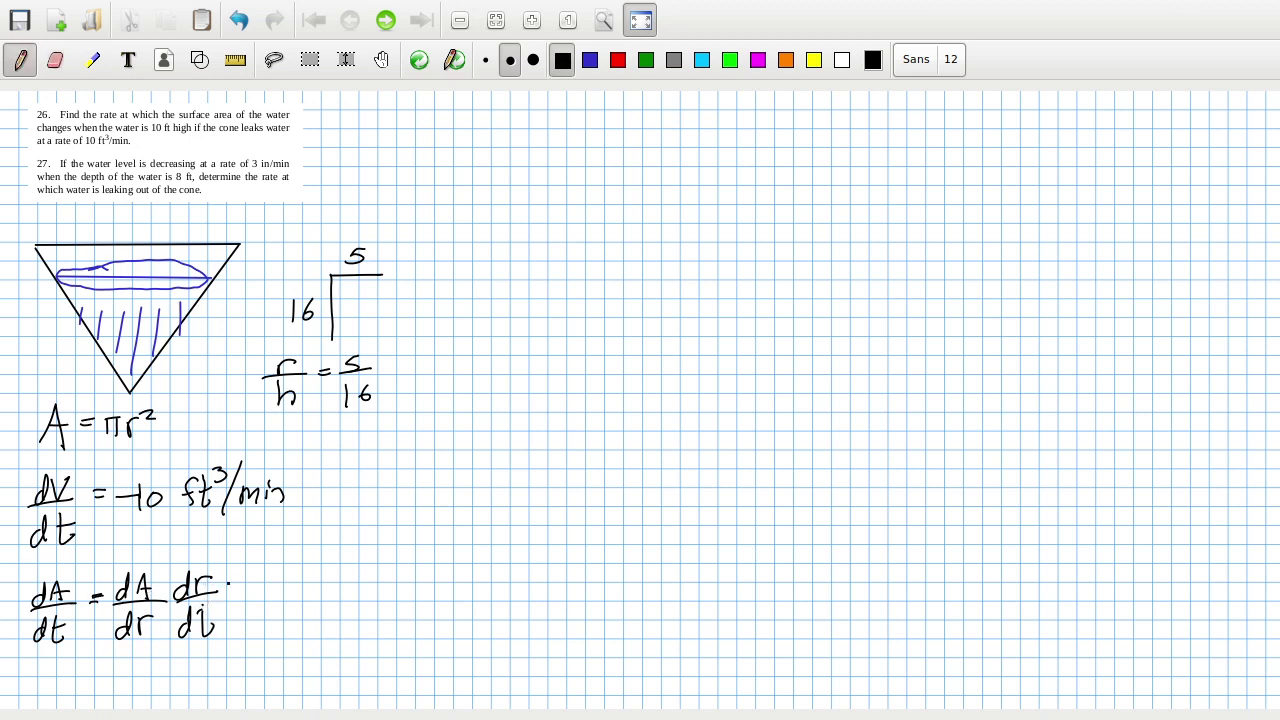
Replace dt with dV and extend the chain rule to dA/dr · dr/dV · dV/dt = 2πr.
key(ctrl+shift+e)
mouse_move(218, 628)
mouse_down()
mouse_move(183, 636)
mouse_move(205, 640)
mouse_move(199, 615)
mouse_up()
key(ctrl+shift+p)
mouse_move(190, 618)
mouse_down()
mouse_move(194, 634)
mouse_move(240, 590)
mouse_up()
mouse_move(254, 558)
mouse_down()
mouse_move(252, 590)
mouse_move(282, 562)
mouse_move(284, 586)
mouse_move(244, 630)
mouse_up()
mouse_move(258, 600)
mouse_down()
mouse_move(256, 634)
mouse_move(282, 630)
mouse_move(284, 610)
mouse_up()
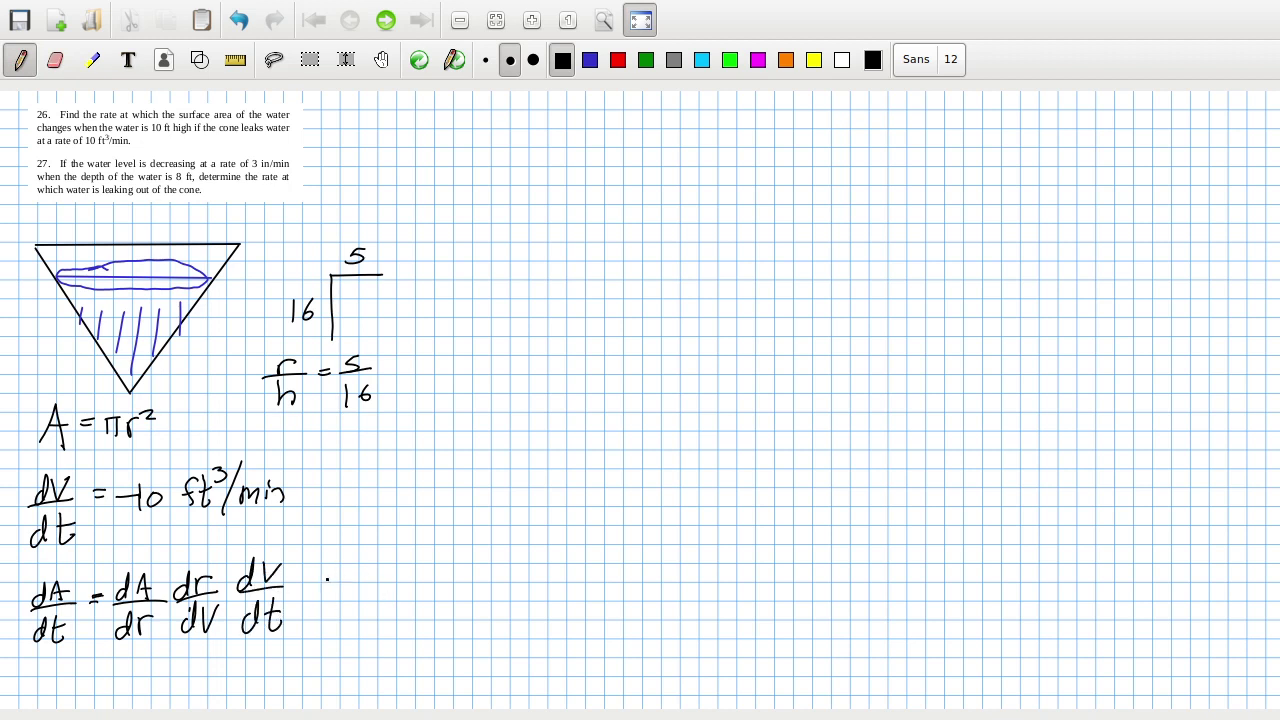
drag(327, 578, 383, 588)
mouse_move(392, 574)
mouse_down()
mouse_move(396, 588)
mouse_move(400, 567)
mouse_move(429, 568)
mouse_move(436, 584)
mouse_up()
Start the cone volume formula V = ⅓πr²h beside the triangle.
drag(348, 453, 393, 460)
drag(379, 468, 413, 460)
mouse_move(401, 463)
mouse_down()
mouse_move(424, 462)
mouse_move(407, 487)
mouse_move(441, 474)
mouse_up()
mouse_move(428, 459)
mouse_down()
mouse_move(448, 455)
mouse_move(451, 476)
mouse_up()
drag(451, 462, 478, 452)
drag(488, 444, 486, 473)
drag(486, 464, 497, 472)
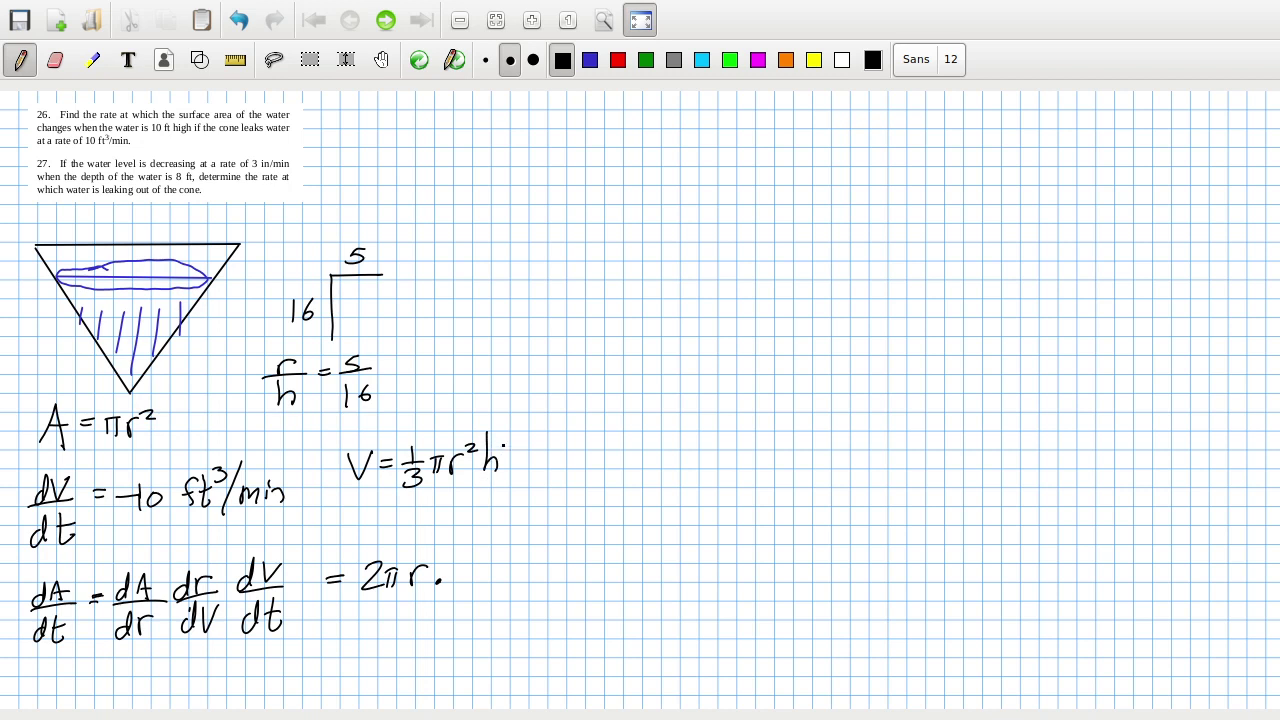
Substitute for h and simplify the volume formula to V = ⅓πr³.
mouse_move(489, 470)
mouse_down()
mouse_move(491, 457)
mouse_move(529, 470)
mouse_up()
mouse_move(529, 462)
mouse_down()
mouse_move(545, 467)
mouse_move(506, 500)
mouse_up()
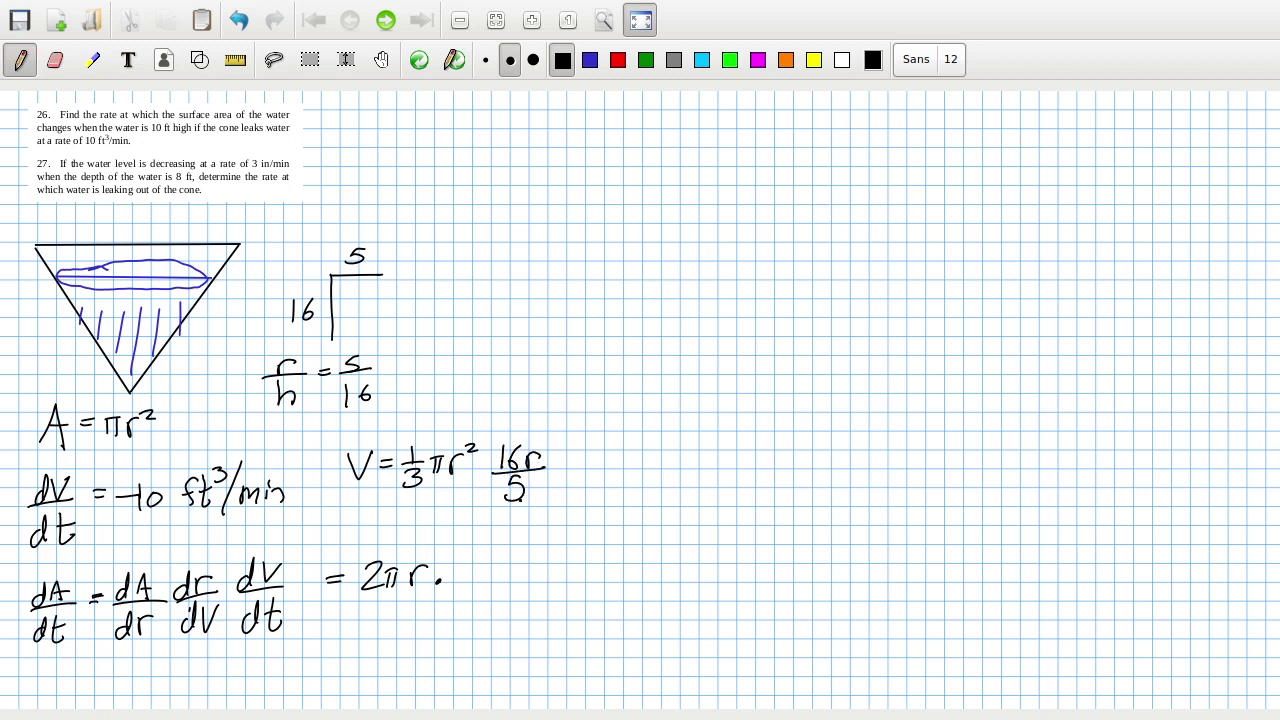
mouse_move(471, 440)
mouse_down()
mouse_move(468, 451)
mouse_move(542, 456)
mouse_move(500, 470)
mouse_move(535, 470)
mouse_move(526, 496)
mouse_up()
key(ctrl+shift+p)
key(ctrl+shift+e)
click(541, 467)
key(ctrl+shift+p)
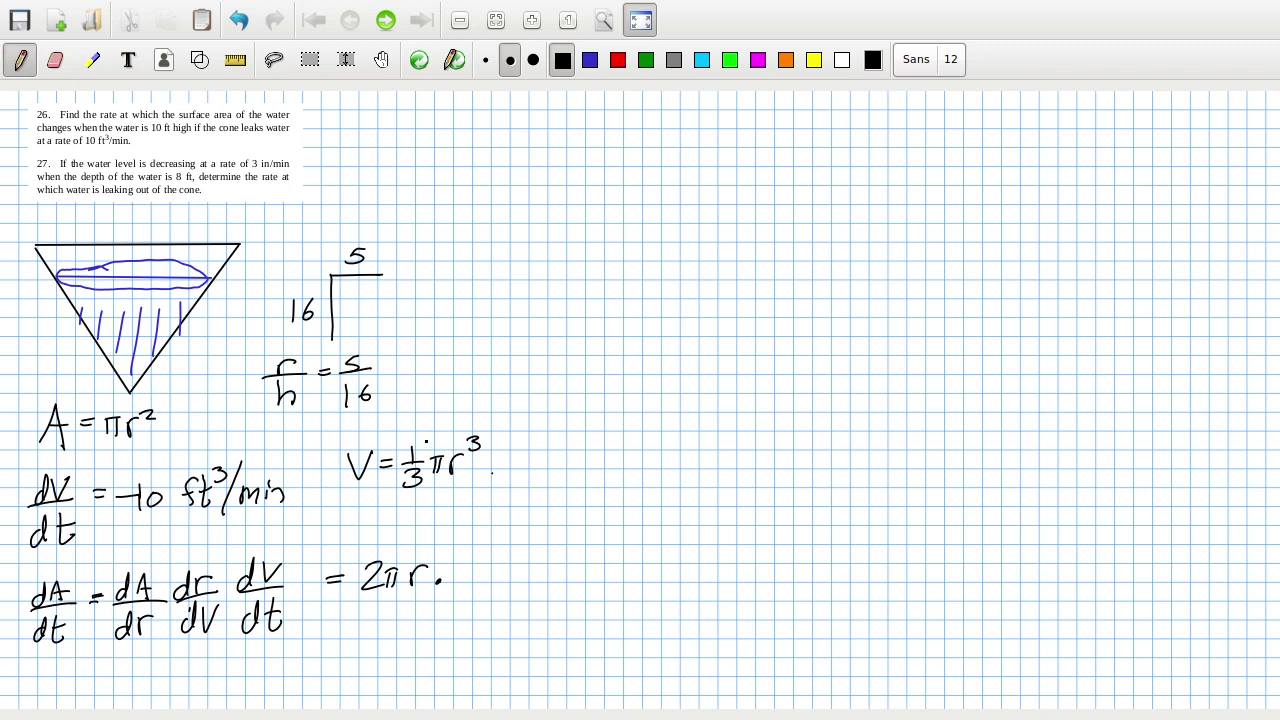
Change ⅓ to 16/15 so the volume reads V = 16/15 πr³.
drag(426, 440, 404, 493)
key(ctrl+shift+e)
key(ctrl+shift+p)
drag(424, 469, 410, 490)
Extend the product after 2πr with · 1/(16/5 πr²) · −10.
mouse_move(486, 547)
mouse_down()
mouse_move(484, 570)
mouse_move(549, 569)
mouse_up()
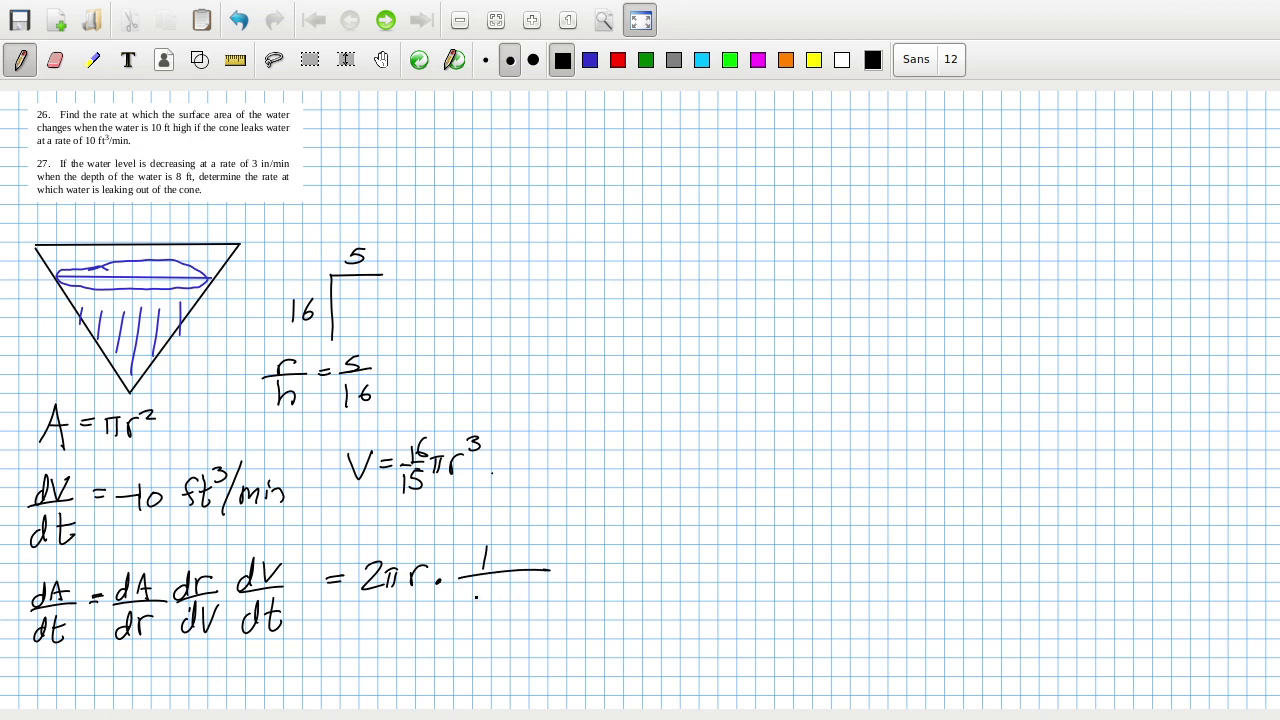
drag(474, 590, 472, 611)
drag(488, 587, 483, 598)
mouse_move(457, 616)
mouse_down()
mouse_move(515, 603)
mouse_move(476, 634)
mouse_up()
mouse_move(478, 613)
mouse_down()
mouse_move(518, 611)
mouse_move(534, 594)
mouse_up()
drag(528, 597, 530, 611)
mouse_move(538, 598)
mouse_down()
mouse_move(537, 612)
mouse_move(560, 596)
mouse_up()
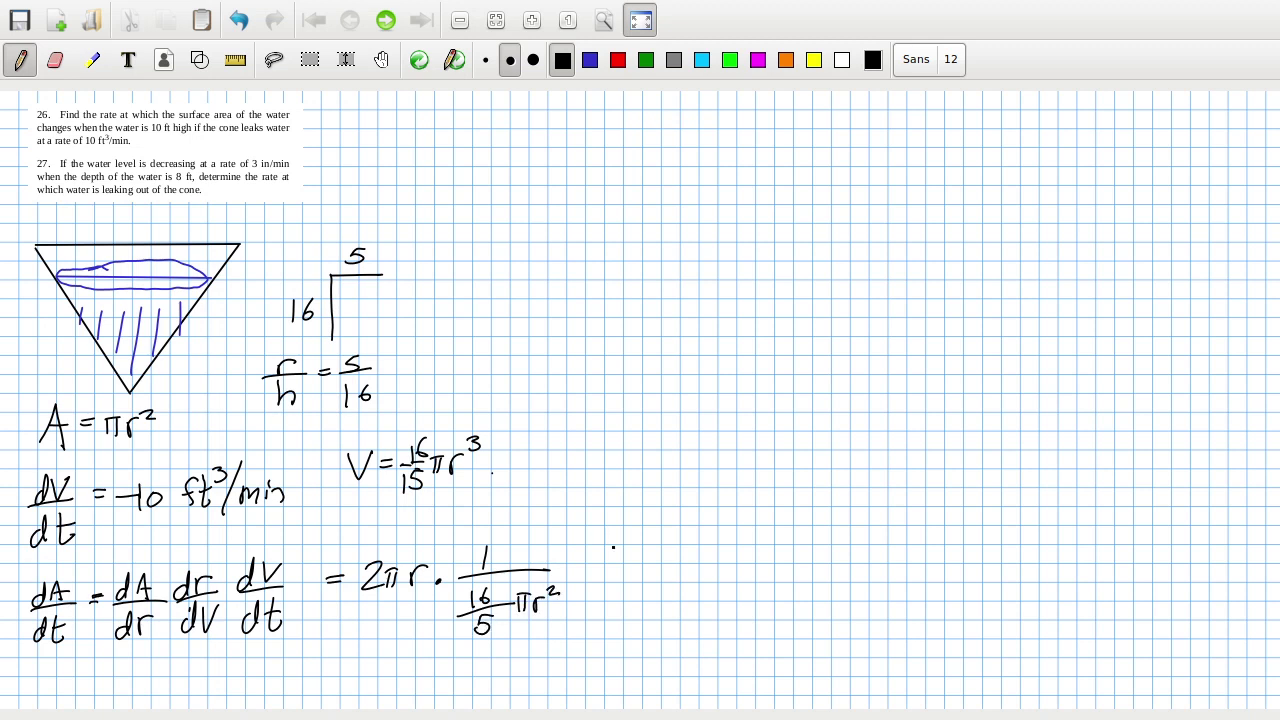
click(570, 567)
mouse_move(598, 557)
mouse_down()
mouse_move(624, 553)
mouse_move(622, 566)
mouse_up()
drag(642, 547, 641, 546)
Solve r/10 = 5/16 for r by multiplying by 10 and cancelling.
mouse_move(468, 341)
mouse_down()
mouse_move(497, 339)
mouse_move(511, 354)
mouse_up()
mouse_move(470, 368)
mouse_down()
mouse_move(472, 389)
mouse_move(534, 347)
mouse_up()
mouse_move(522, 353)
mouse_down()
mouse_move(556, 343)
mouse_move(550, 352)
mouse_up()
mouse_move(541, 355)
mouse_down()
mouse_move(581, 349)
mouse_move(554, 386)
mouse_up()
drag(573, 363, 566, 378)
drag(457, 391, 522, 373)
drag(608, 337, 608, 355)
drag(621, 340, 594, 365)
mouse_move(632, 328)
mouse_down()
mouse_move(636, 367)
mouse_move(652, 334)
mouse_move(648, 352)
mouse_up()
click(655, 358)
mouse_move(552, 365)
mouse_down()
mouse_move(617, 383)
mouse_move(676, 358)
mouse_move(656, 390)
mouse_move(667, 367)
mouse_up()
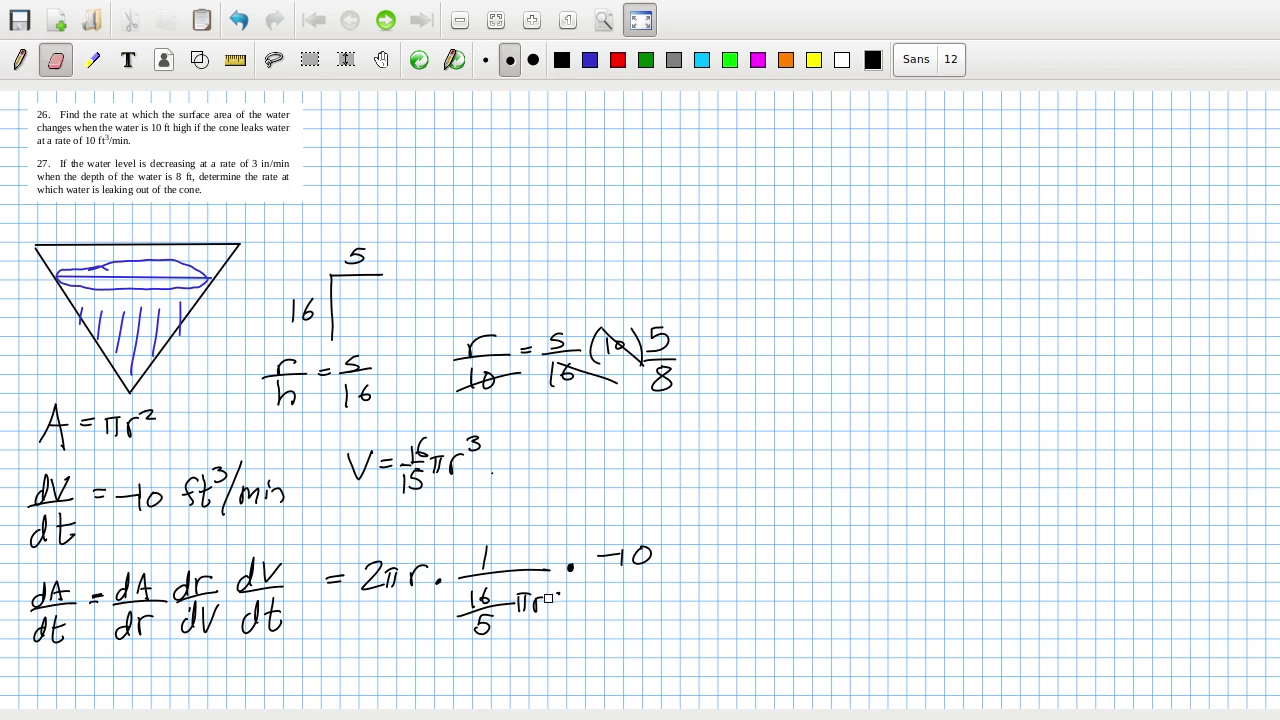
Substitute (25/8)² for r² in the denominator and cancel π.
mouse_move(552, 596)
mouse_down()
mouse_move(543, 606)
mouse_move(560, 607)
mouse_up()
mouse_move(573, 590)
mouse_down()
mouse_move(564, 606)
mouse_move(582, 604)
mouse_up()
drag(575, 620, 550, 644)
drag(588, 586, 592, 632)
drag(598, 582, 611, 588)
drag(330, 678, 347, 682)
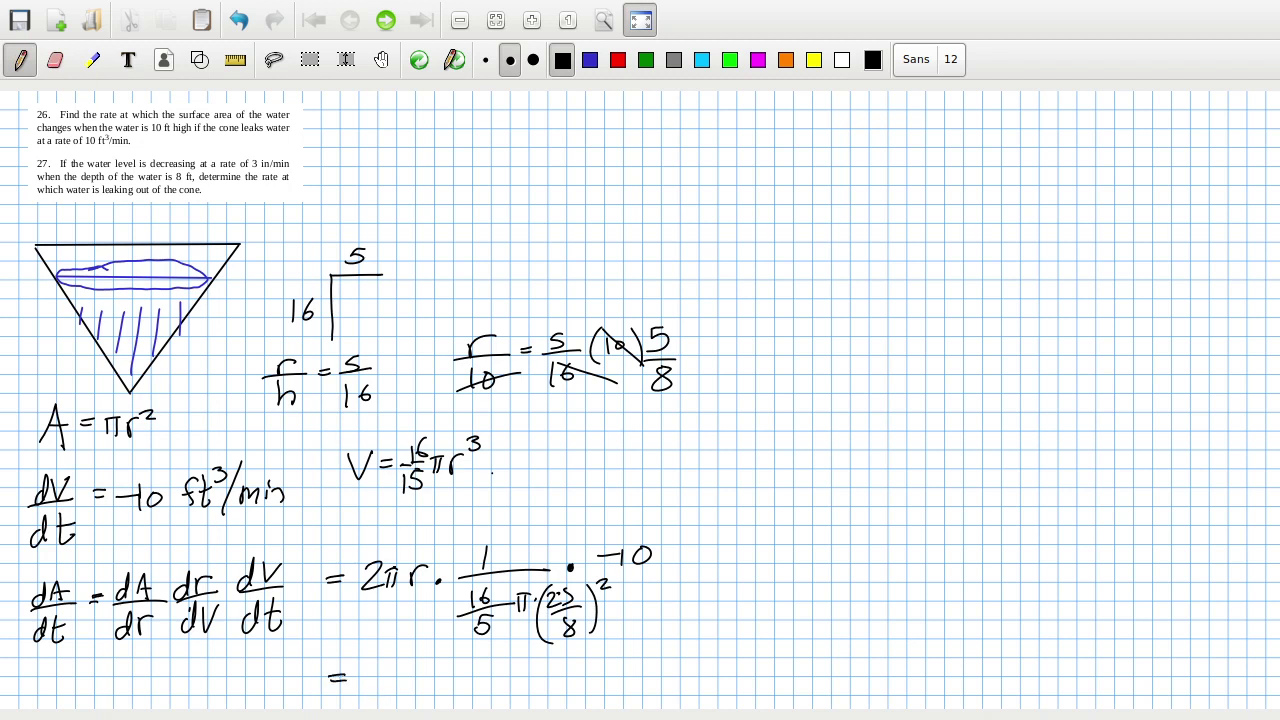
drag(384, 554, 407, 604)
drag(514, 586, 533, 625)
Write the answer −16/25 ft²/min and label the next problem with a circled 27.
drag(363, 669, 398, 666)
mouse_move(378, 680)
mouse_down()
mouse_move(408, 676)
mouse_move(388, 700)
mouse_move(405, 698)
mouse_up()
drag(415, 680, 396, 700)
drag(468, 662, 458, 690)
drag(452, 675, 484, 688)
mouse_move(468, 674)
mouse_down()
mouse_move(499, 665)
mouse_move(500, 694)
mouse_up()
mouse_move(514, 686)
mouse_down()
mouse_move(521, 672)
mouse_move(545, 688)
mouse_up()
drag(550, 688, 562, 688)
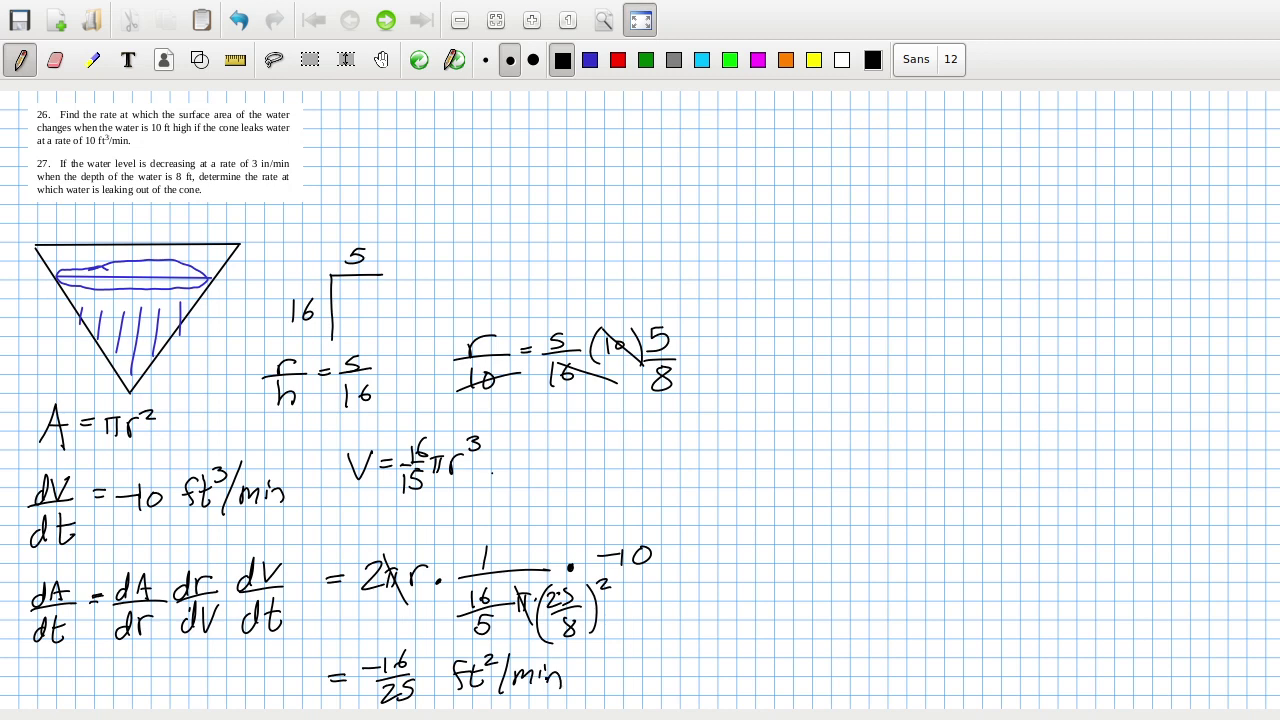
click(399, 409)
drag(509, 453, 534, 463)
key(ctrl+z)
drag(768, 124, 789, 138)
mouse_move(790, 120)
mouse_down()
mouse_move(799, 138)
mouse_move(815, 126)
mouse_up()
Write and circle 27, then write dh/dt = −3 in/min beside it.
drag(800, 104, 798, 108)
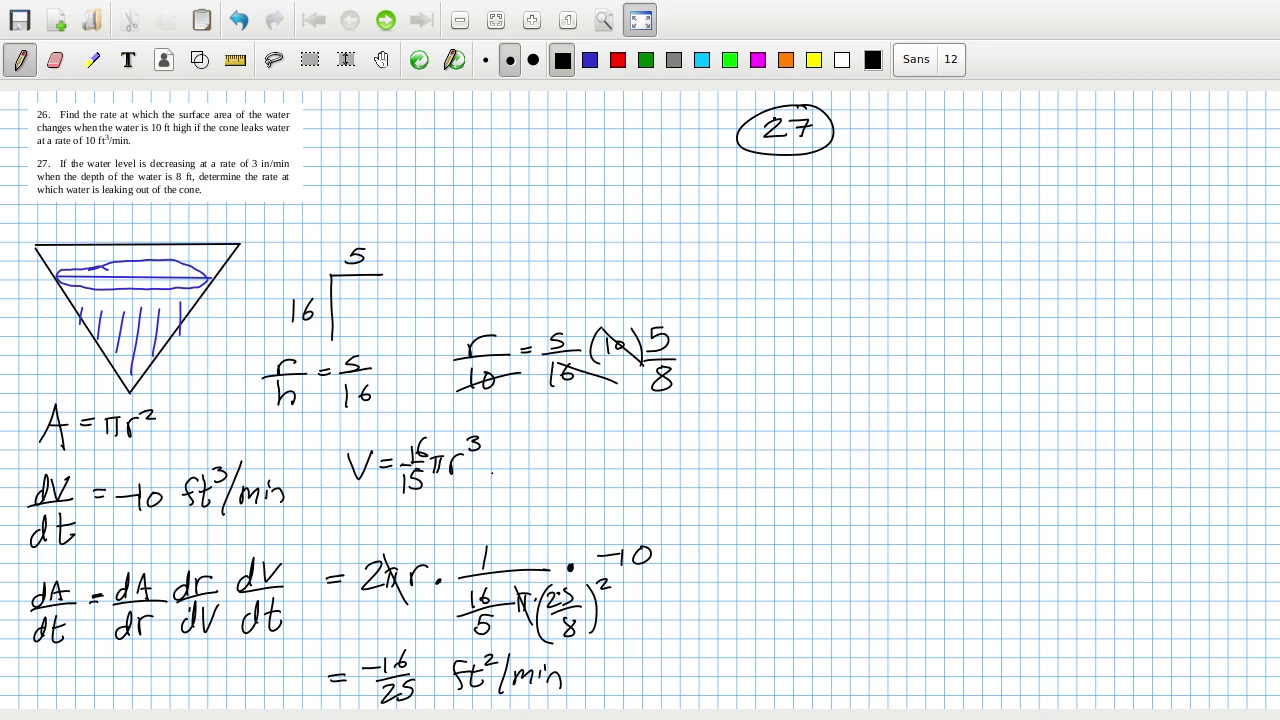
drag(871, 136, 888, 148)
drag(851, 152, 936, 148)
mouse_move(872, 170)
mouse_down()
mouse_move(877, 184)
mouse_move(904, 180)
mouse_up()
drag(884, 167, 966, 130)
drag(950, 137, 1074, 146)
mouse_move(1080, 146)
mouse_down()
mouse_move(1088, 130)
mouse_move(1094, 146)
mouse_up()
mouse_move(1116, 120)
mouse_down()
mouse_move(1100, 154)
mouse_move(1166, 150)
mouse_up()
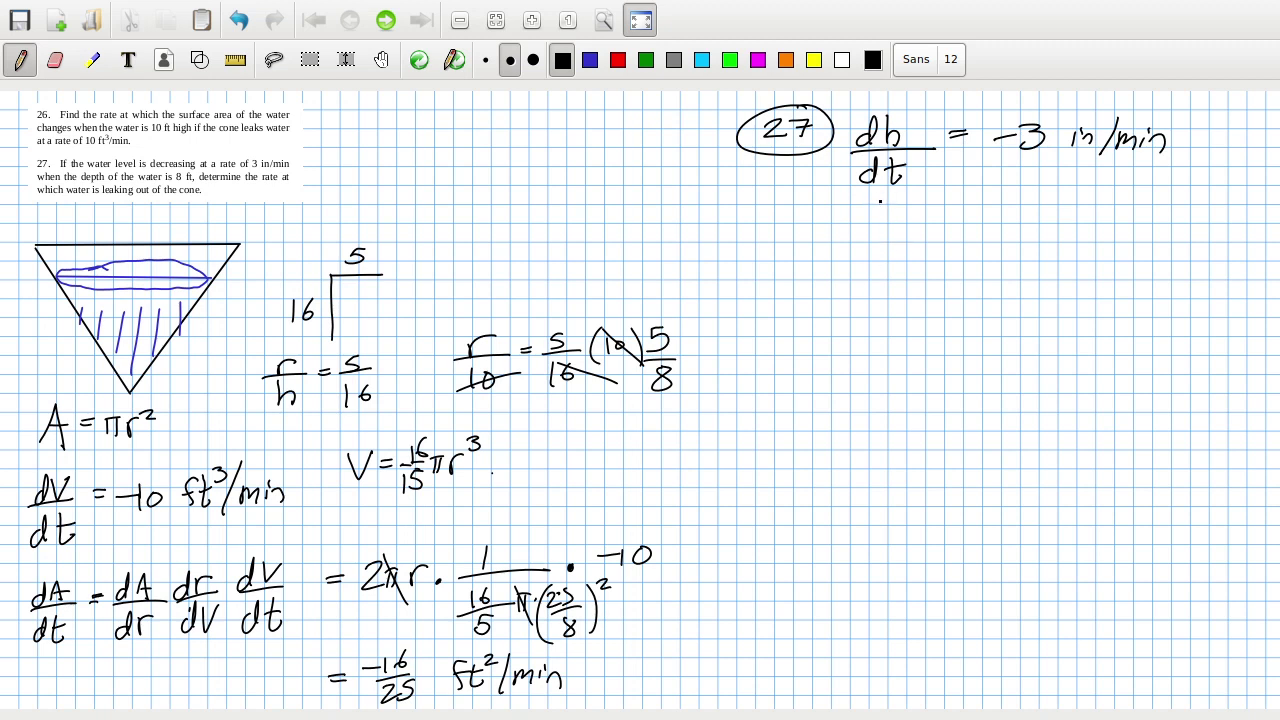
Add 'when h = 8 ft' under the rate and begin writing dV/dt below.
mouse_move(872, 198)
mouse_down()
mouse_move(921, 210)
mouse_move(997, 192)
mouse_move(1009, 206)
mouse_up()
drag(1026, 192, 1045, 196)
mouse_move(1066, 182)
mouse_down()
mouse_move(1114, 200)
mouse_move(1142, 194)
mouse_up()
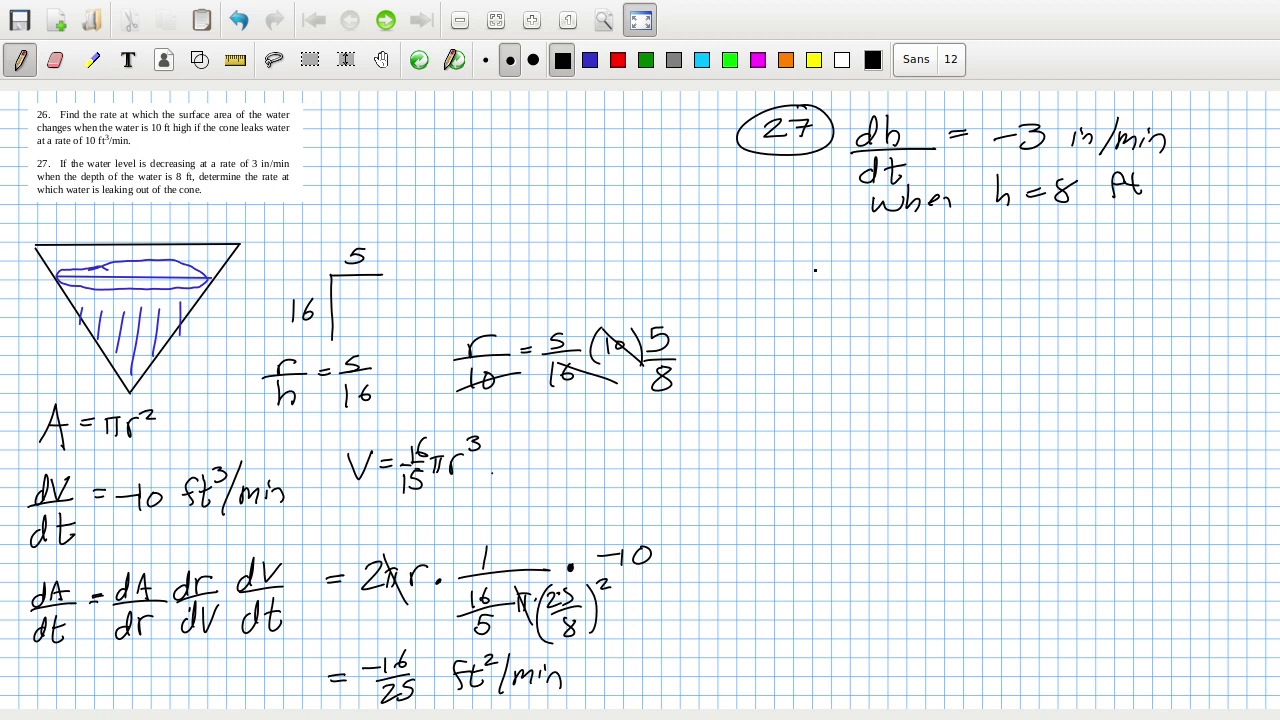
mouse_move(815, 268)
mouse_down()
mouse_move(830, 280)
mouse_move(848, 256)
mouse_up()
Write dV/dt = dV/dh · for problem 27.
mouse_move(797, 284)
mouse_down()
mouse_move(850, 278)
mouse_move(818, 316)
mouse_up()
mouse_move(830, 298)
mouse_down()
mouse_move(832, 318)
mouse_move(884, 266)
mouse_up()
drag(864, 274, 910, 282)
mouse_move(920, 252)
mouse_down()
mouse_move(924, 282)
mouse_move(954, 258)
mouse_move(958, 274)
mouse_move(914, 320)
mouse_up()
mouse_move(928, 290)
mouse_down()
mouse_move(928, 318)
mouse_move(940, 316)
mouse_up()
drag(942, 302, 956, 314)
click(981, 275)
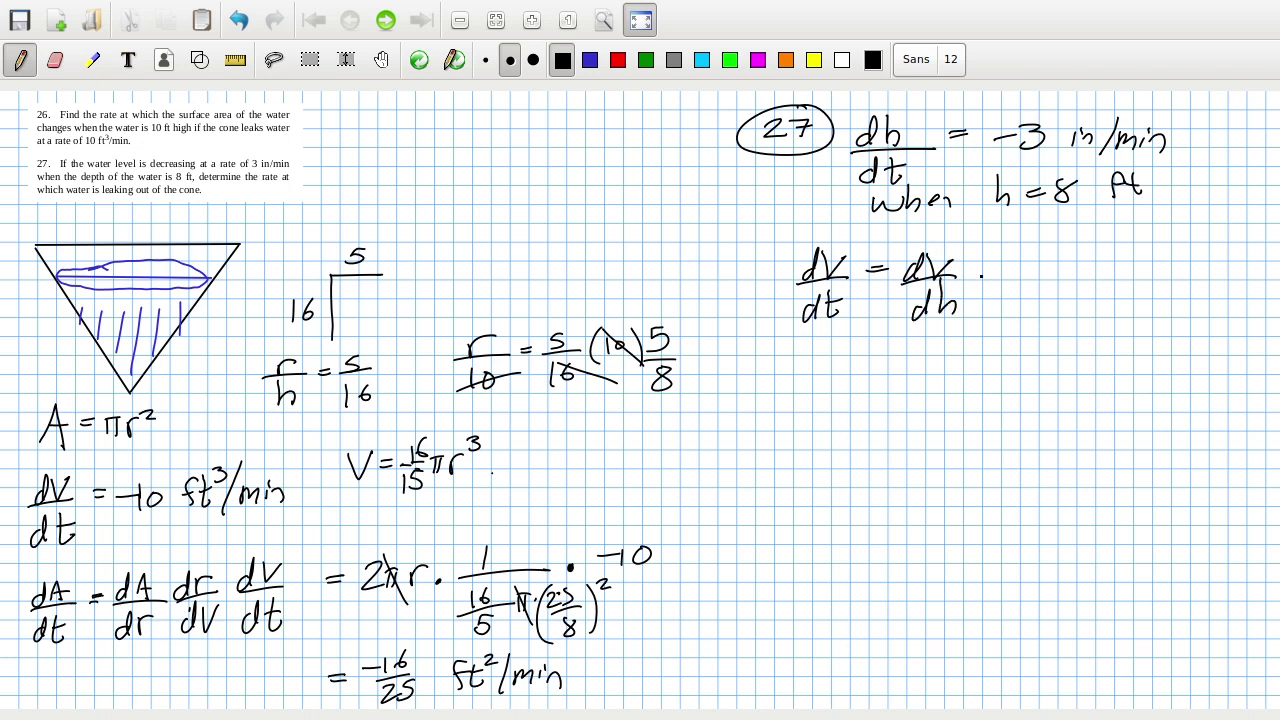
Continue the chain rule with dh/dt = −3 dV/dh.
mouse_move(988, 270)
mouse_down()
mouse_move(978, 284)
mouse_move(994, 284)
mouse_up()
mouse_move(1002, 244)
mouse_down()
mouse_move(1004, 280)
mouse_move(1016, 282)
mouse_up()
mouse_move(980, 286)
mouse_down()
mouse_move(1030, 278)
mouse_move(990, 322)
mouse_up()
mouse_move(1004, 292)
mouse_down()
mouse_move(1004, 320)
mouse_move(1020, 318)
mouse_up()
drag(1014, 298, 1076, 265)
drag(1063, 275, 1118, 265)
mouse_move(1126, 254)
mouse_down()
mouse_move(1141, 264)
mouse_move(1122, 277)
mouse_move(1178, 276)
mouse_move(1178, 248)
mouse_up()
mouse_move(1186, 257)
mouse_down()
mouse_move(1212, 256)
mouse_move(1215, 271)
mouse_move(1183, 314)
mouse_up()
mouse_move(1182, 286)
mouse_down()
mouse_move(1180, 316)
mouse_move(1205, 315)
mouse_up()
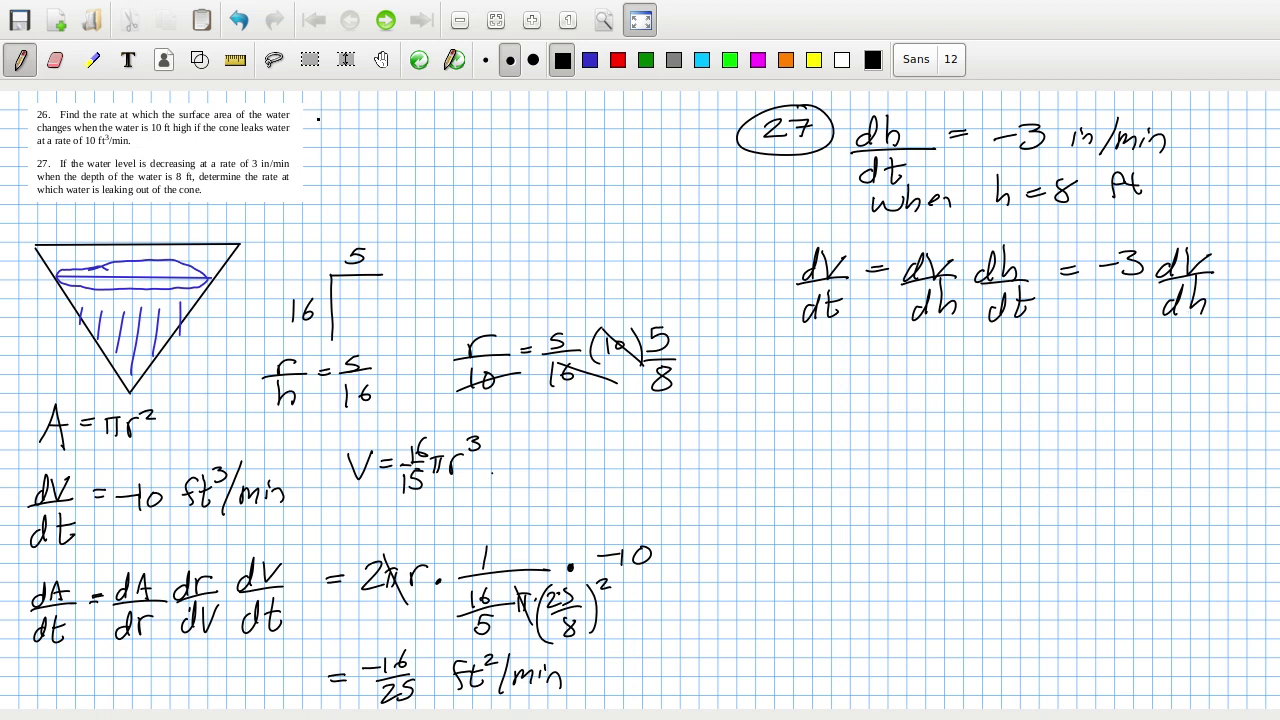
Write the cone volume V = ⅓πr² beside the problem text.
mouse_move(318, 117)
mouse_down()
mouse_move(340, 114)
mouse_move(360, 133)
mouse_up()
mouse_move(376, 114)
mouse_down()
mouse_move(378, 131)
mouse_move(391, 126)
mouse_up()
drag(372, 134, 372, 150)
drag(404, 122, 414, 138)
mouse_move(400, 122)
mouse_down()
mouse_move(420, 119)
mouse_move(430, 140)
mouse_move(456, 122)
mouse_move(480, 141)
mouse_up()
click(472, 114)
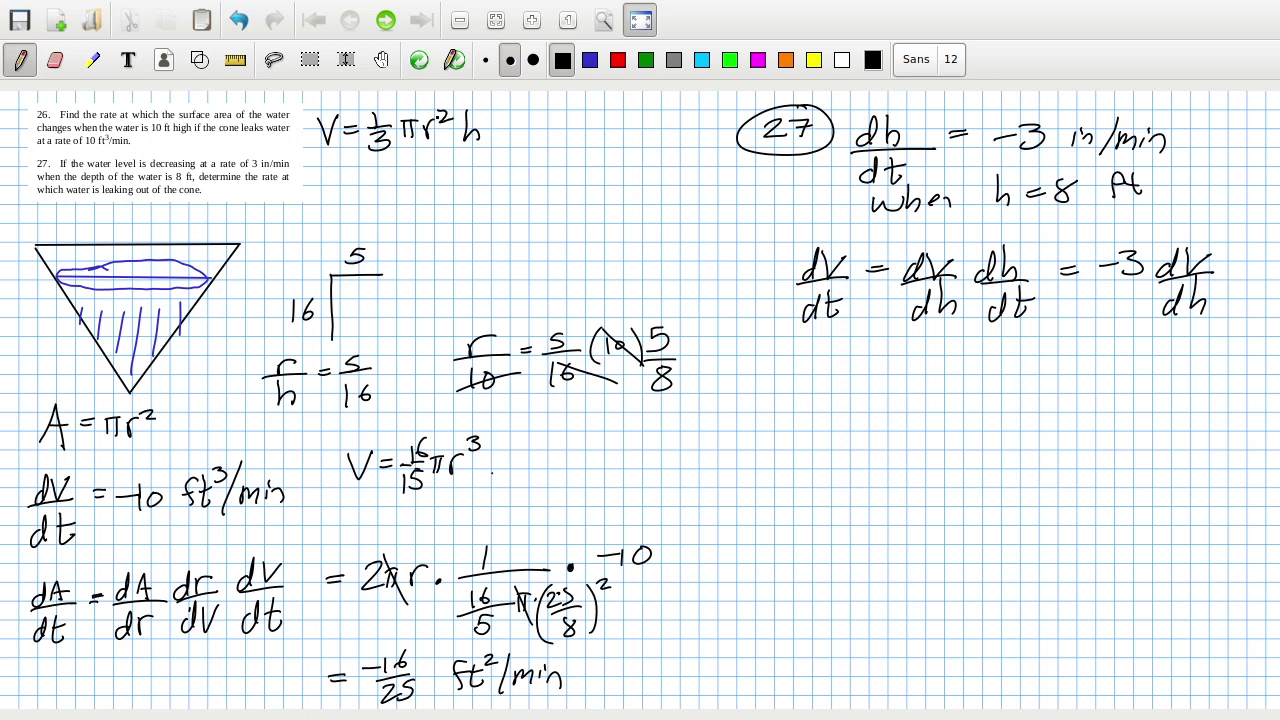
Erase r² and try a 16/5 substitution, then undo it.
click(55, 59)
drag(426, 136, 438, 127)
mouse_move(430, 111)
mouse_down()
mouse_move(425, 158)
mouse_move(452, 150)
mouse_up()
drag(429, 121, 428, 136)
drag(437, 117, 434, 126)
mouse_move(422, 134)
mouse_down()
mouse_move(444, 130)
mouse_move(428, 148)
mouse_up()
key(ctrl+z)
key(ctrl+z)
key(ctrl+z)
key(ctrl+z)
key(ctrl+z)
key(ctrl+z)
key(ctrl+z)
key(ctrl+z)
Write = ⅓π(5/16 h)²h on a new line below the volume formula.
drag(358, 175, 379, 174)
drag(357, 186, 422, 180)
mouse_move(405, 186)
mouse_down()
mouse_move(408, 203)
mouse_move(440, 187)
mouse_up()
mouse_move(448, 170)
mouse_down()
mouse_move(450, 188)
mouse_move(454, 170)
mouse_move(485, 200)
mouse_up()
drag(504, 154, 501, 172)
drag(506, 155, 518, 154)
mouse_move(493, 177)
mouse_down()
mouse_move(525, 174)
mouse_move(500, 197)
mouse_up()
drag(516, 178, 510, 196)
drag(533, 147, 546, 178)
mouse_move(558, 153)
mouse_down()
mouse_move(562, 196)
mouse_move(578, 134)
mouse_move(584, 148)
mouse_up()
mouse_move(589, 133)
mouse_down()
mouse_move(588, 180)
mouse_move(606, 180)
mouse_up()
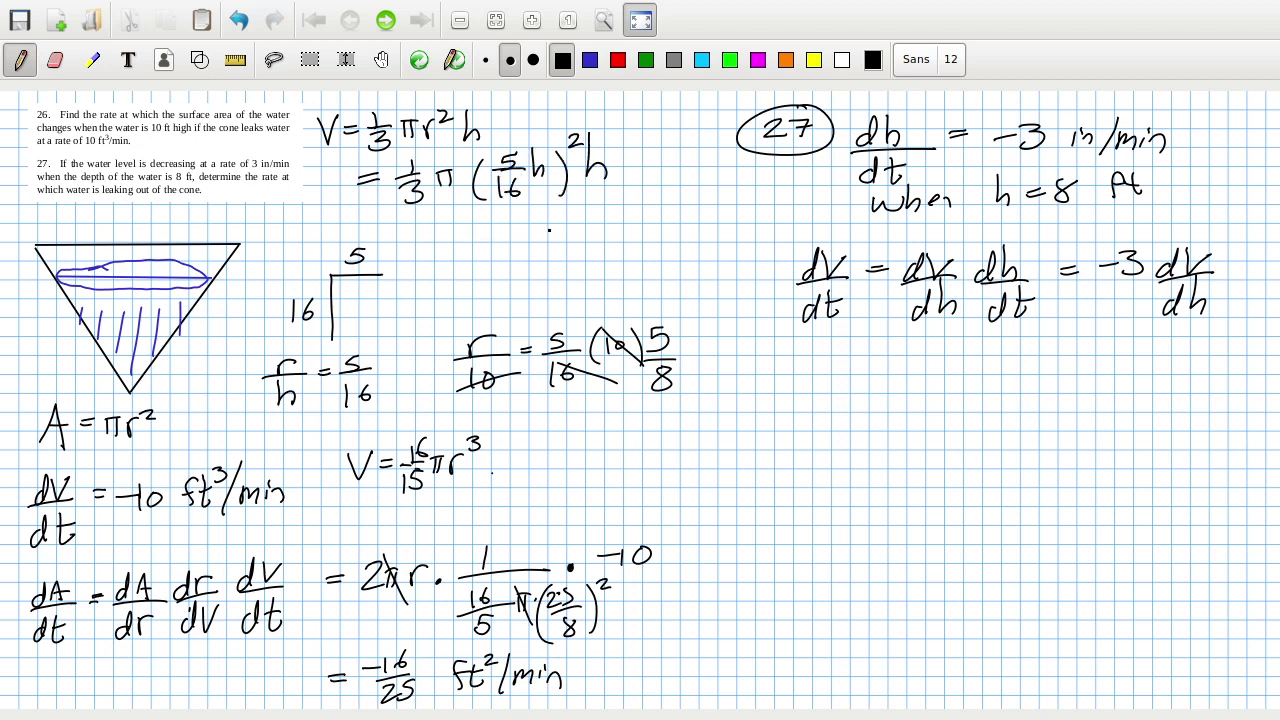
Simplify to = ⅓π · 25/256 · h³, undoing a stray slash through the 3.
drag(499, 228, 566, 229)
drag(539, 240, 558, 258)
drag(578, 220, 586, 234)
mouse_move(576, 216)
mouse_down()
mouse_move(614, 209)
mouse_move(628, 228)
mouse_up()
click(638, 203)
mouse_move(602, 232)
mouse_down()
mouse_move(660, 226)
mouse_move(628, 258)
mouse_up()
drag(656, 236, 652, 256)
mouse_move(675, 198)
mouse_down()
mouse_move(675, 230)
mouse_move(688, 232)
mouse_move(690, 204)
mouse_up()
drag(538, 240, 569, 264)
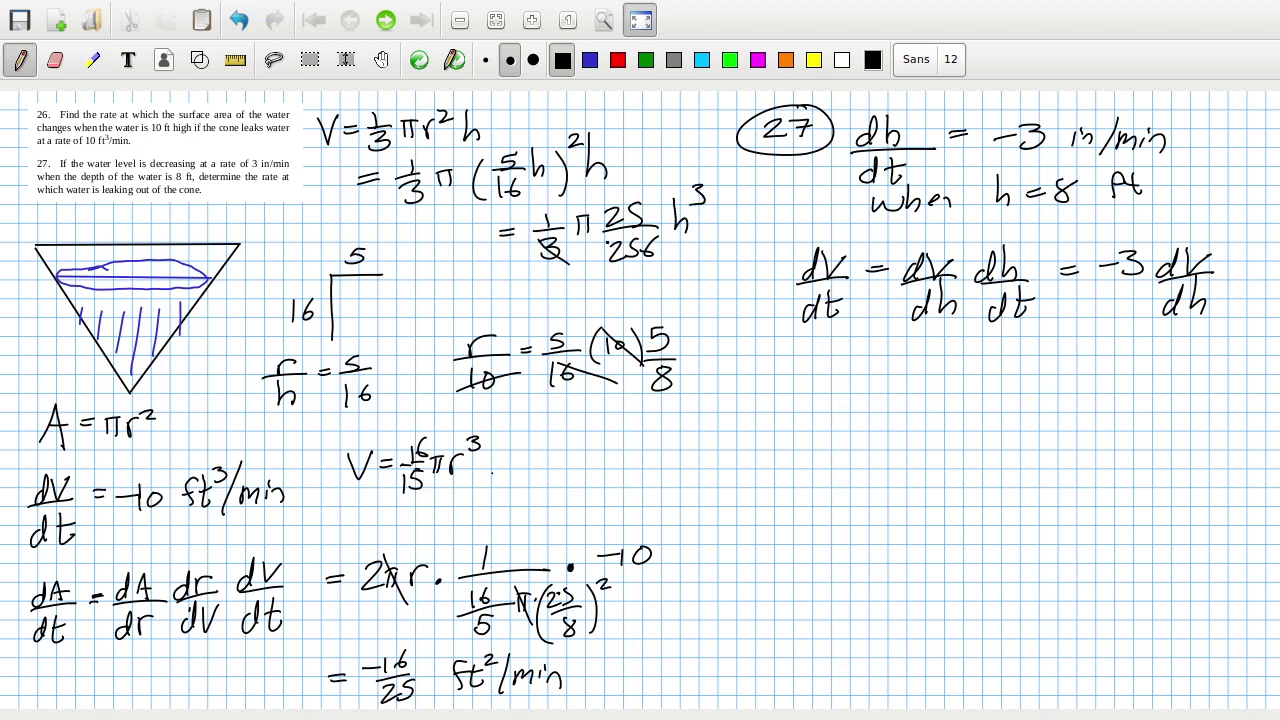
key(ctrl+z)
Write = −3(1/3)π below dV/dt.
drag(872, 378, 888, 375)
drag(876, 388, 894, 384)
mouse_move(908, 376)
mouse_down()
mouse_move(952, 378)
mouse_move(940, 390)
mouse_up()
drag(986, 347, 980, 433)
drag(996, 360, 997, 373)
mouse_move(986, 381)
mouse_down()
mouse_move(1012, 379)
mouse_move(996, 407)
mouse_up()
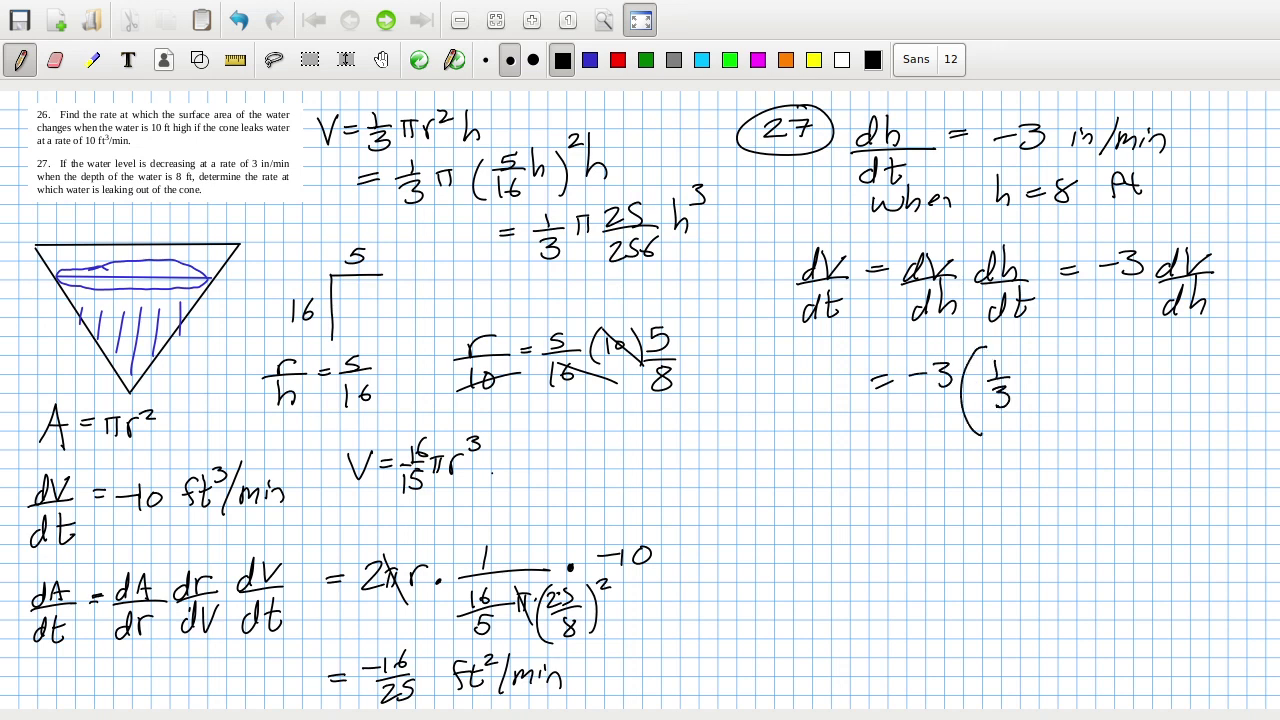
drag(1018, 346, 1020, 412)
drag(1048, 366, 1058, 381)
mouse_move(1042, 364)
mouse_down()
mouse_move(1094, 362)
mouse_move(1085, 377)
mouse_move(1114, 416)
mouse_up()
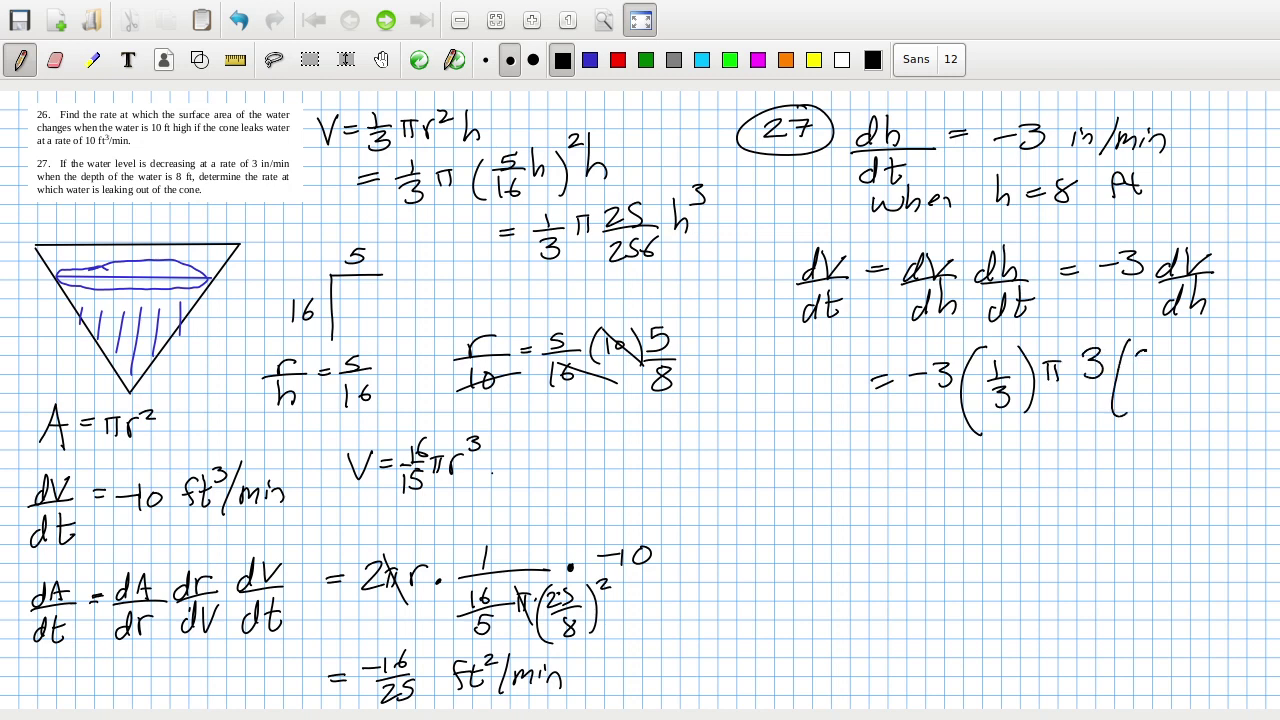
Append ·3(25/256)h², then strike through the 3 and the 1/3 to cancel.
drag(1134, 352, 1146, 368)
mouse_move(1158, 348)
mouse_down()
mouse_move(1150, 372)
mouse_move(1178, 370)
mouse_up()
drag(1132, 388, 1164, 402)
click(1175, 381)
mouse_move(1184, 348)
mouse_down()
mouse_move(1202, 384)
mouse_move(1186, 406)
mouse_up()
mouse_move(1214, 340)
mouse_down()
mouse_move(1212, 382)
mouse_move(1226, 381)
mouse_up()
drag(1230, 338, 1250, 348)
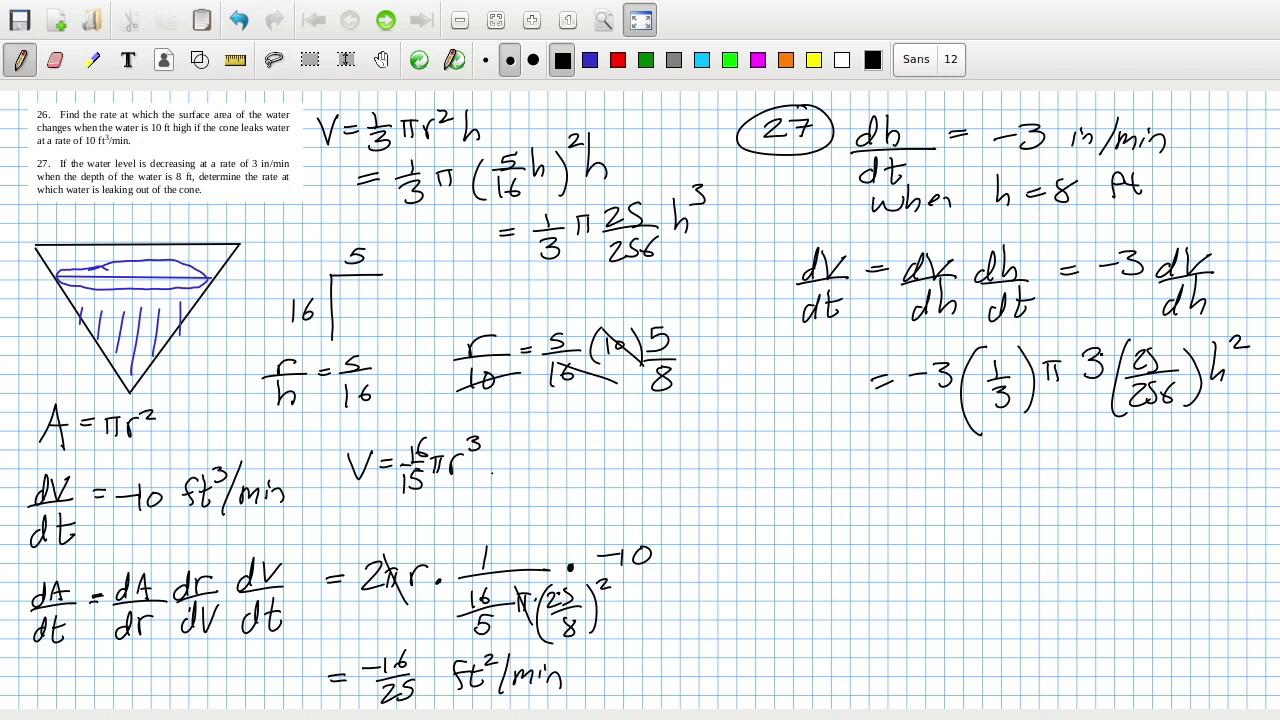
drag(1085, 330, 1104, 404)
drag(995, 378, 1018, 428)
click(1092, 443)
Change the rate −3 in/min to −1/4 ft/min in the given and both chain-rule lines.
mouse_move(1028, 128)
mouse_down()
mouse_move(1042, 150)
mouse_move(1036, 136)
mouse_up()
mouse_move(1028, 140)
mouse_down()
mouse_move(1050, 142)
mouse_move(1046, 156)
mouse_move(1094, 150)
mouse_move(1064, 128)
mouse_move(1062, 144)
mouse_up()
mouse_move(1082, 116)
mouse_down()
mouse_move(1082, 136)
mouse_move(1094, 124)
mouse_up()
mouse_move(1126, 256)
mouse_down()
mouse_move(1142, 264)
mouse_move(1142, 290)
mouse_up()
drag(1138, 282, 1136, 306)
mouse_move(934, 380)
mouse_down()
mouse_move(952, 366)
mouse_move(946, 382)
mouse_up()
mouse_move(938, 384)
mouse_down()
mouse_move(956, 386)
mouse_move(956, 406)
mouse_up()
drag(946, 404, 945, 426)
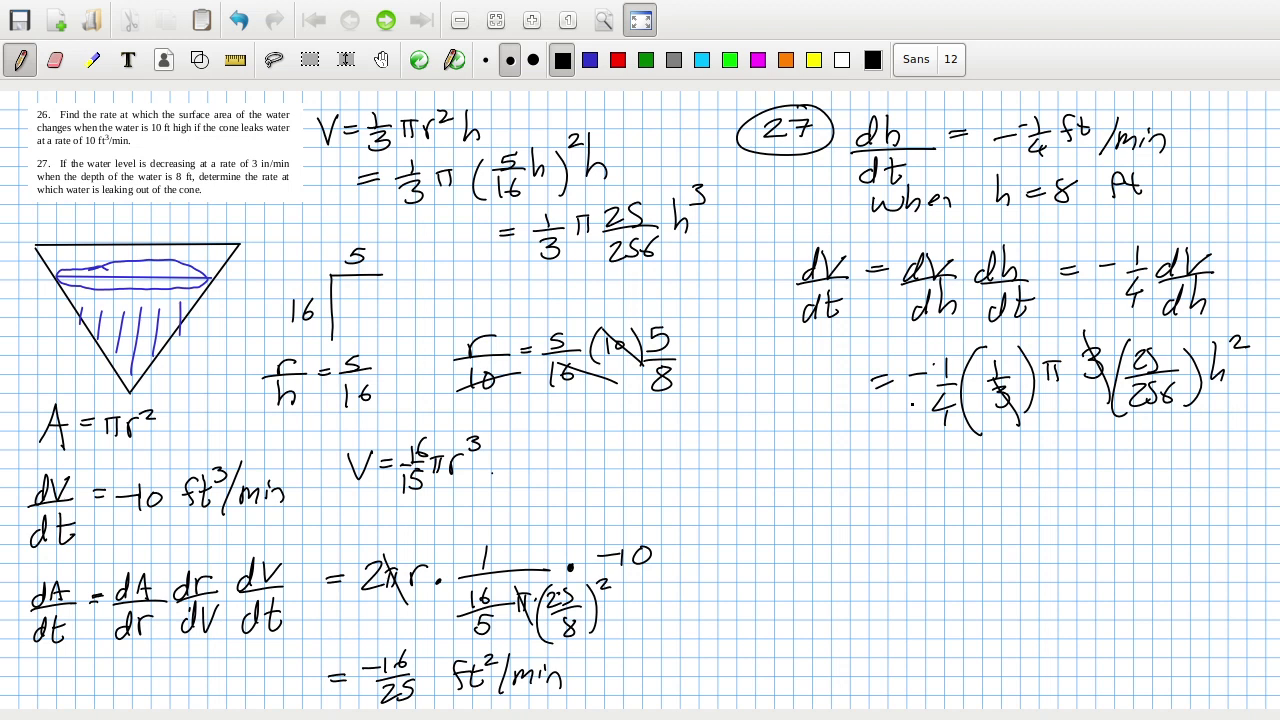
Write the result line = 25/16 ft³/min.
drag(865, 480, 879, 479)
drag(866, 489, 965, 483)
mouse_move(914, 504)
mouse_down()
mouse_move(911, 530)
mouse_move(930, 518)
mouse_up()
mouse_move(1008, 464)
mouse_down()
mouse_move(997, 494)
mouse_move(1014, 474)
mouse_up()
mouse_move(1021, 464)
mouse_down()
mouse_move(1031, 485)
mouse_move(1032, 467)
mouse_up()
drag(1036, 454, 1054, 494)
mouse_move(1073, 473)
mouse_down()
mouse_move(1076, 490)
mouse_move(1093, 490)
mouse_up()
mouse_move(1100, 476)
mouse_down()
mouse_move(1101, 489)
mouse_move(1124, 490)
mouse_up()
click(1104, 466)
key(alt+Tab)
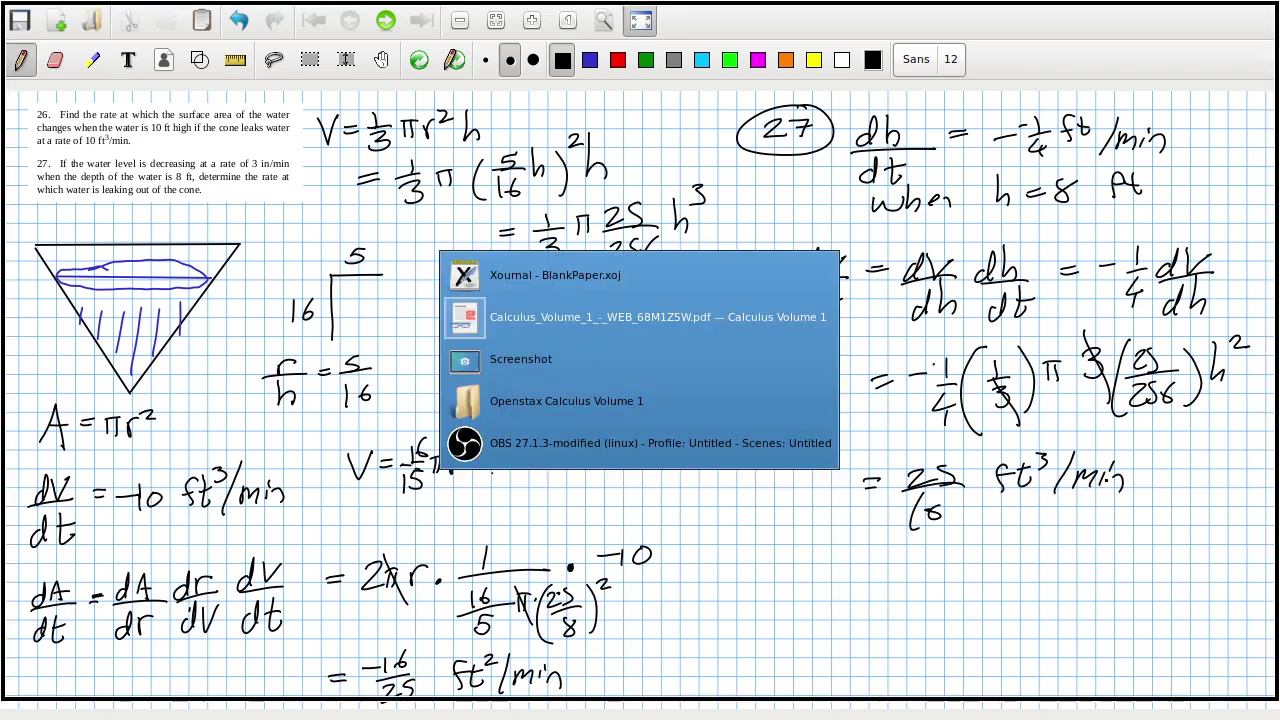
Look up answer 27 (25π/16 ft³/min) in the Calculus Volume 1 Chapter 4 solutions, then return to Xournal.
key(alt+Tab)
key(alt+Tab)
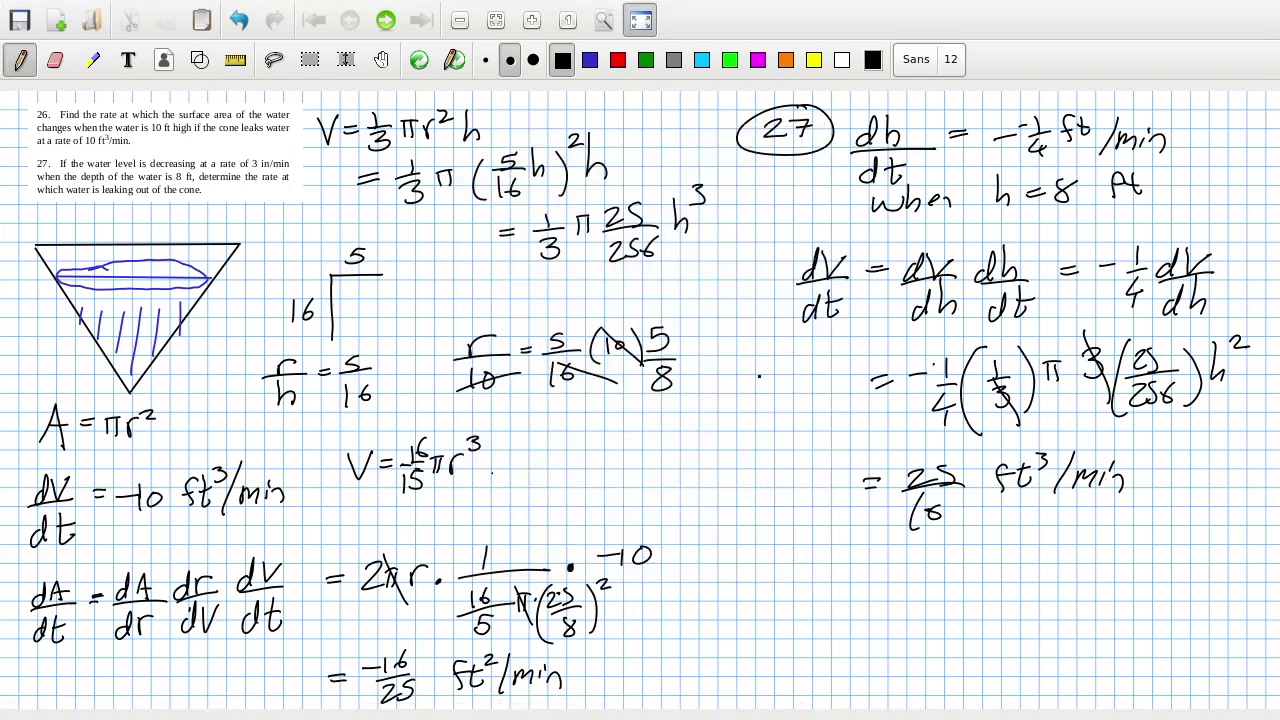
key(alt+Tab)
click(780, 358)
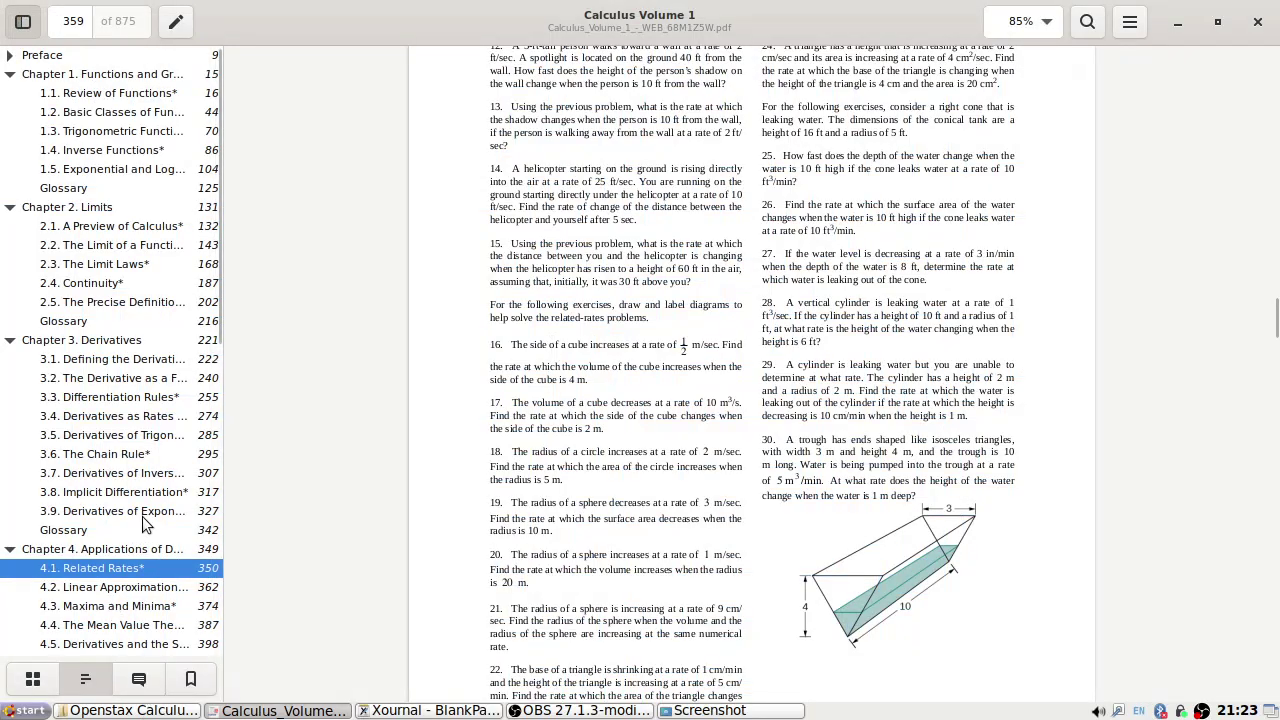
scroll(360, 449, down, 4)
scroll(50, 487, down, 5)
scroll(50, 487, down, 3)
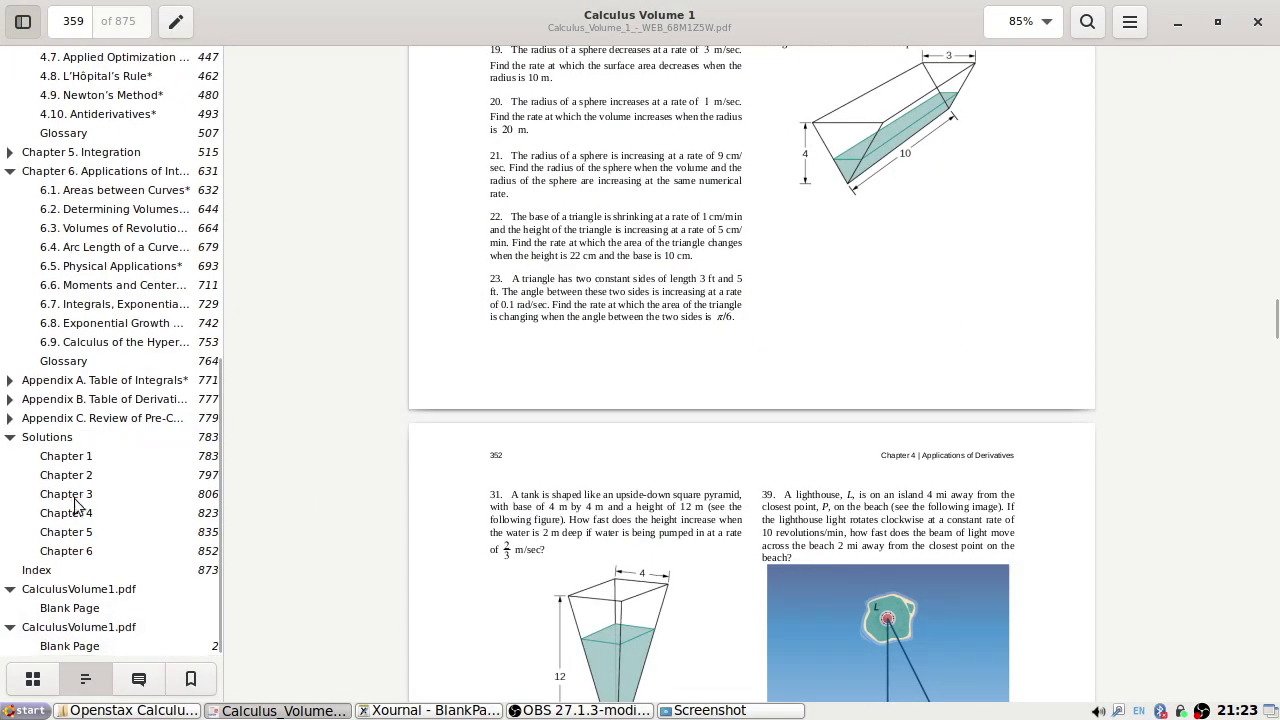
click(76, 515)
scroll(558, 366, down, 15)
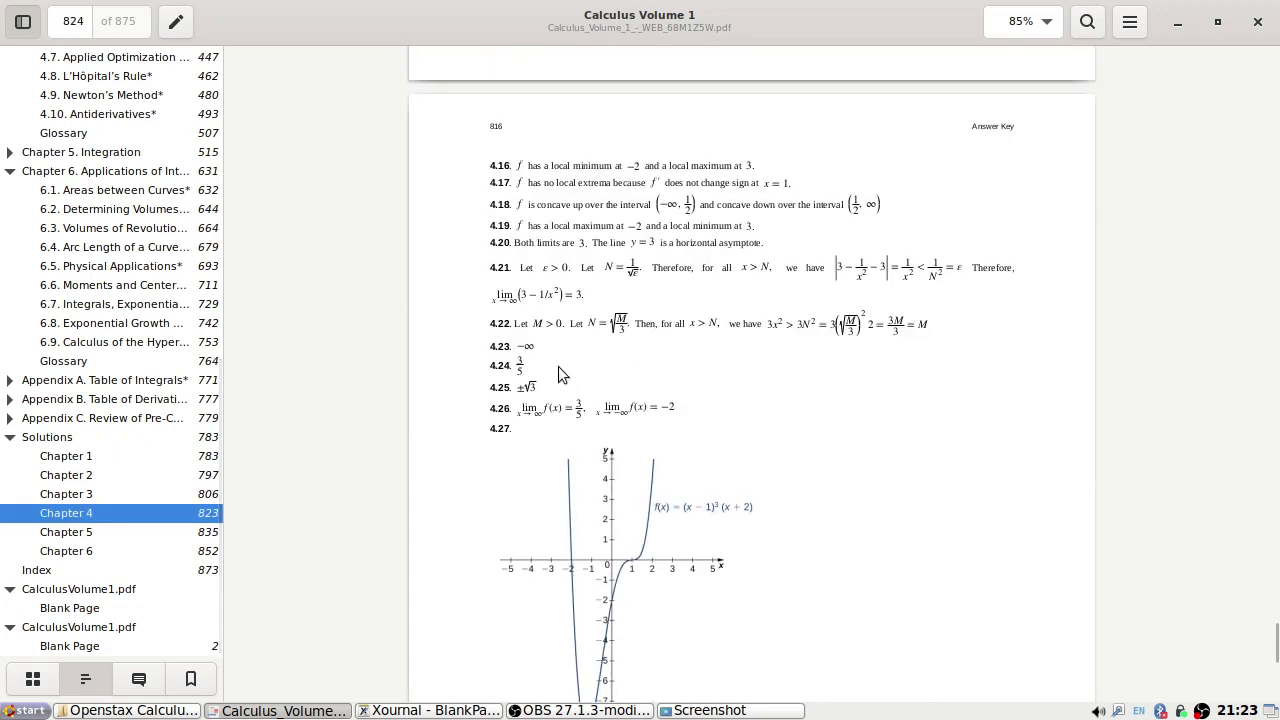
scroll(558, 375, down, 15)
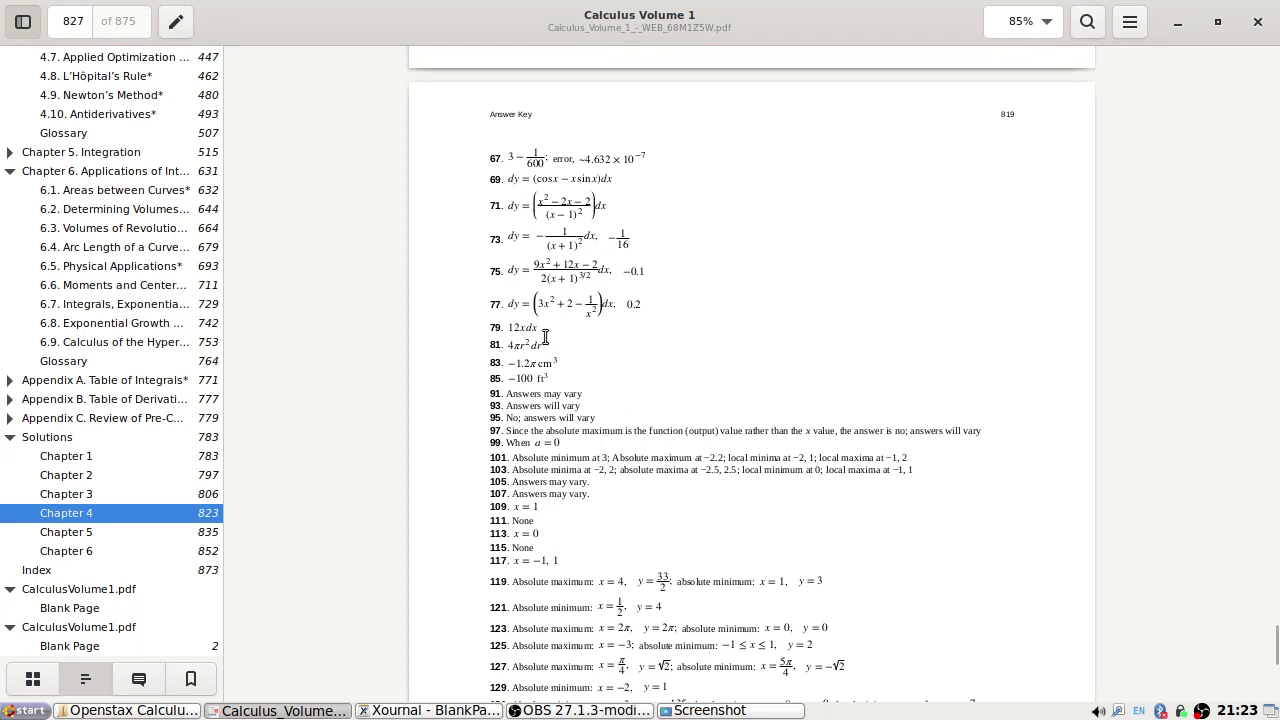
scroll(545, 337, up, 5)
scroll(545, 337, up, 5)
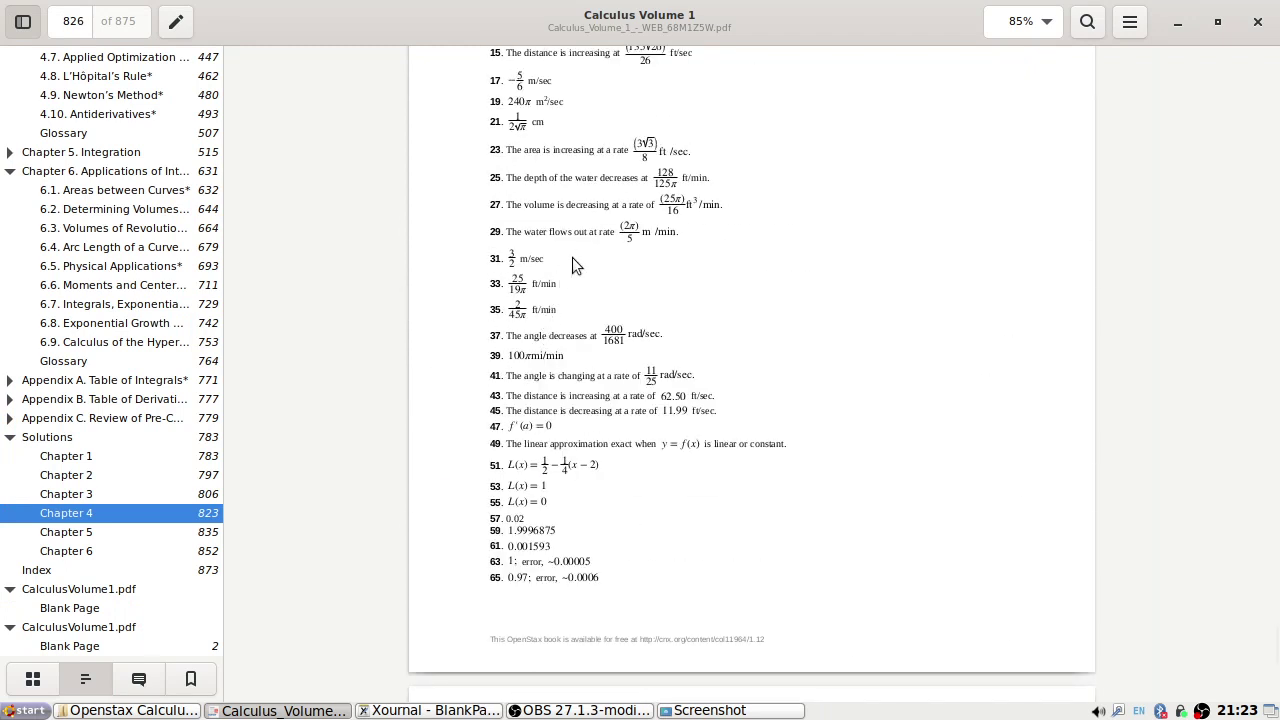
key(alt+Tab)
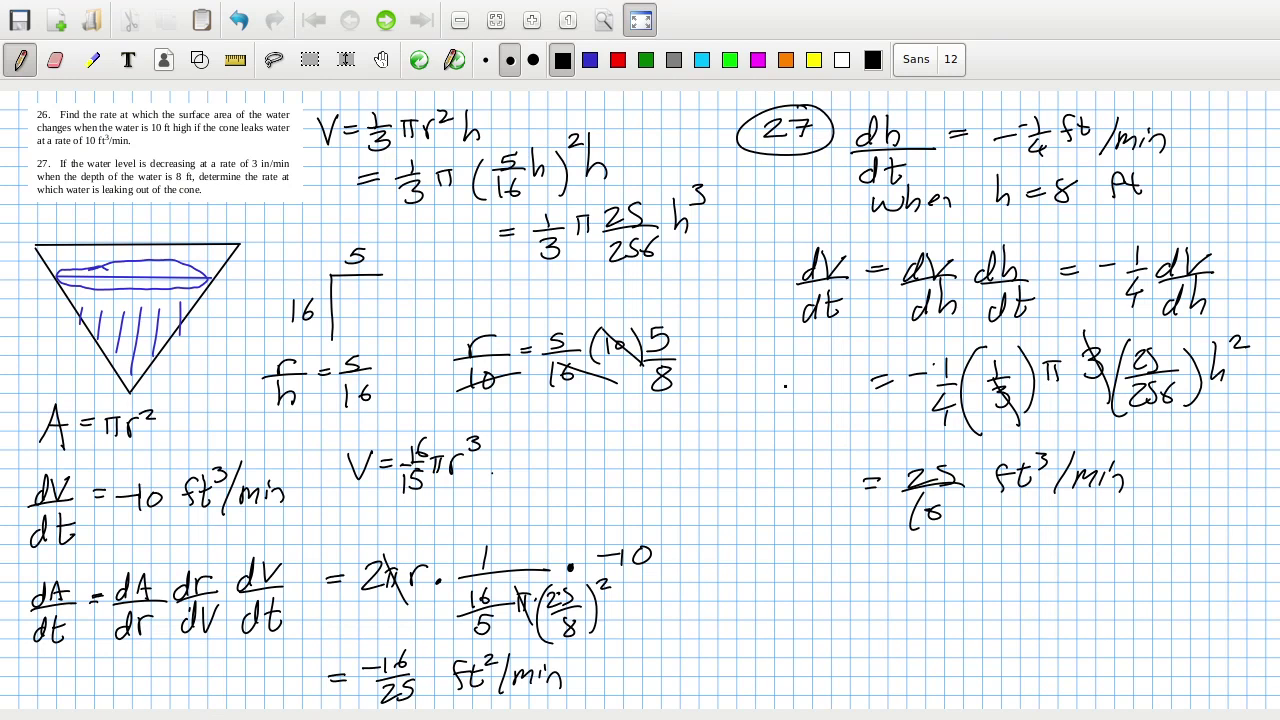
Correct the final answer to −25π/16 ft³/min, comparing it against the answer key.
mouse_move(969, 473)
mouse_down()
mouse_move(967, 490)
mouse_move(1050, 396)
mouse_up()
key(alt+Tab)
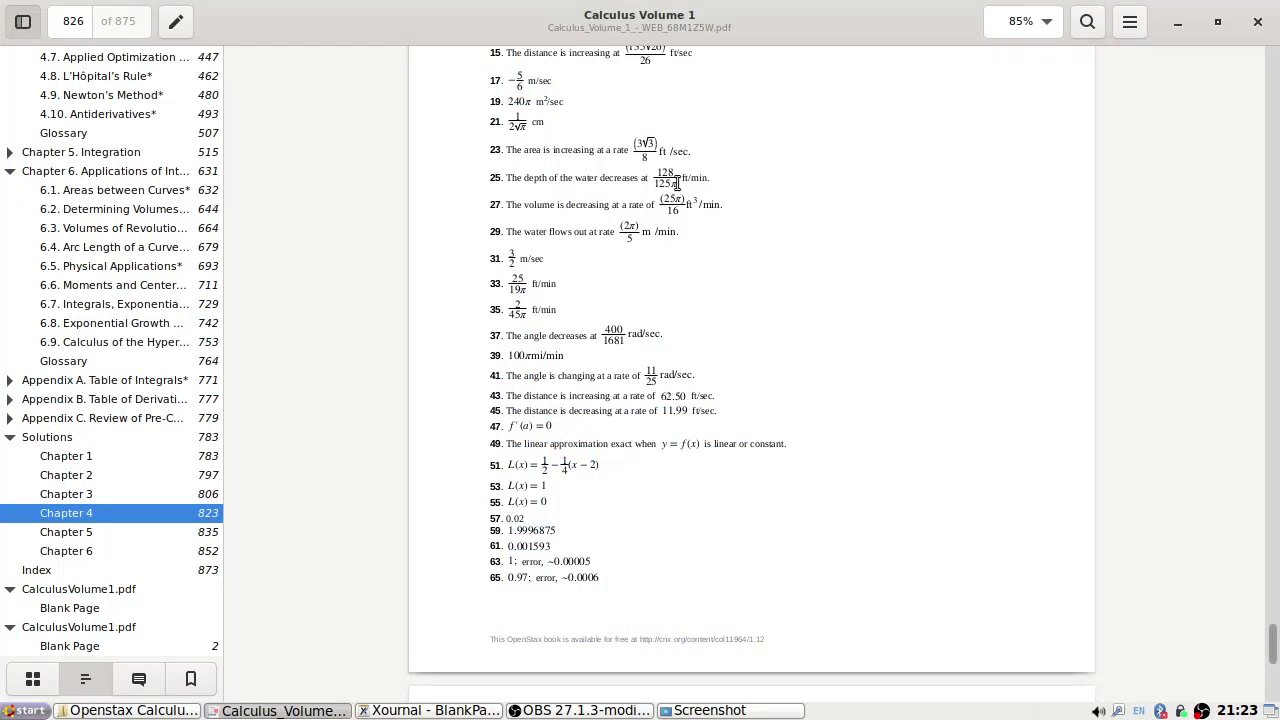
key(alt+Tab)
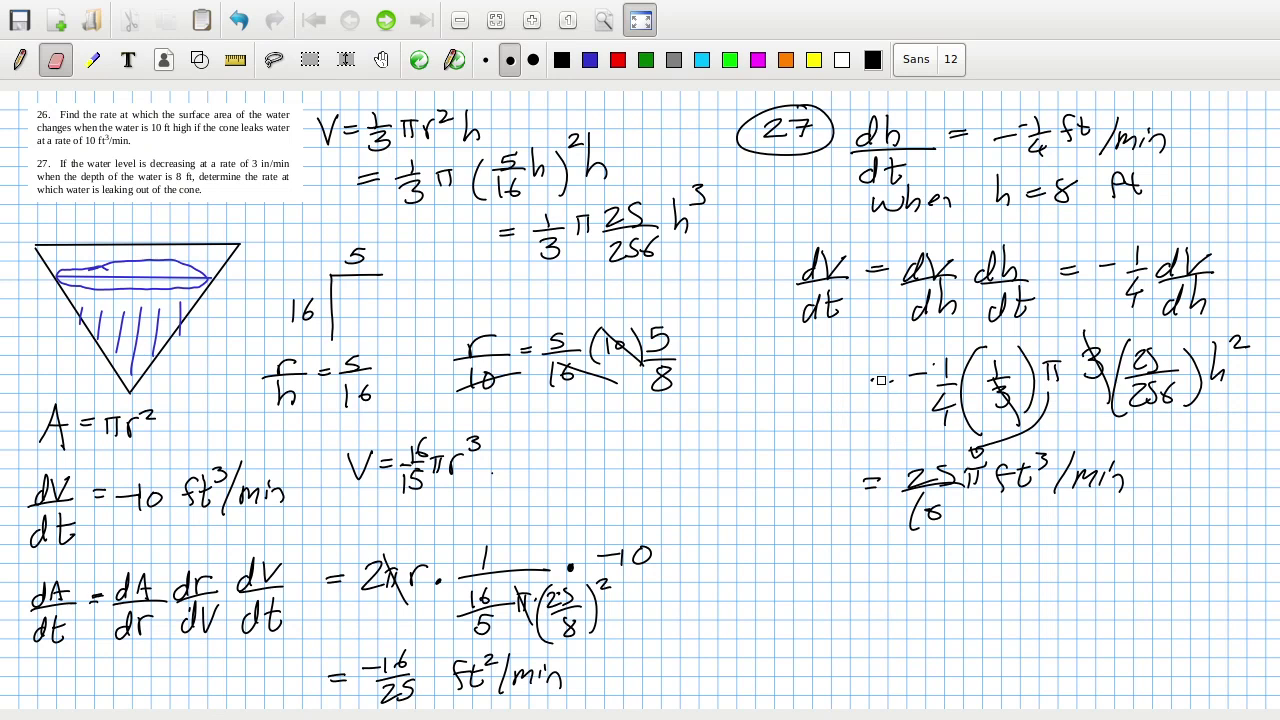
drag(878, 380, 890, 445)
key(alt+Tab)
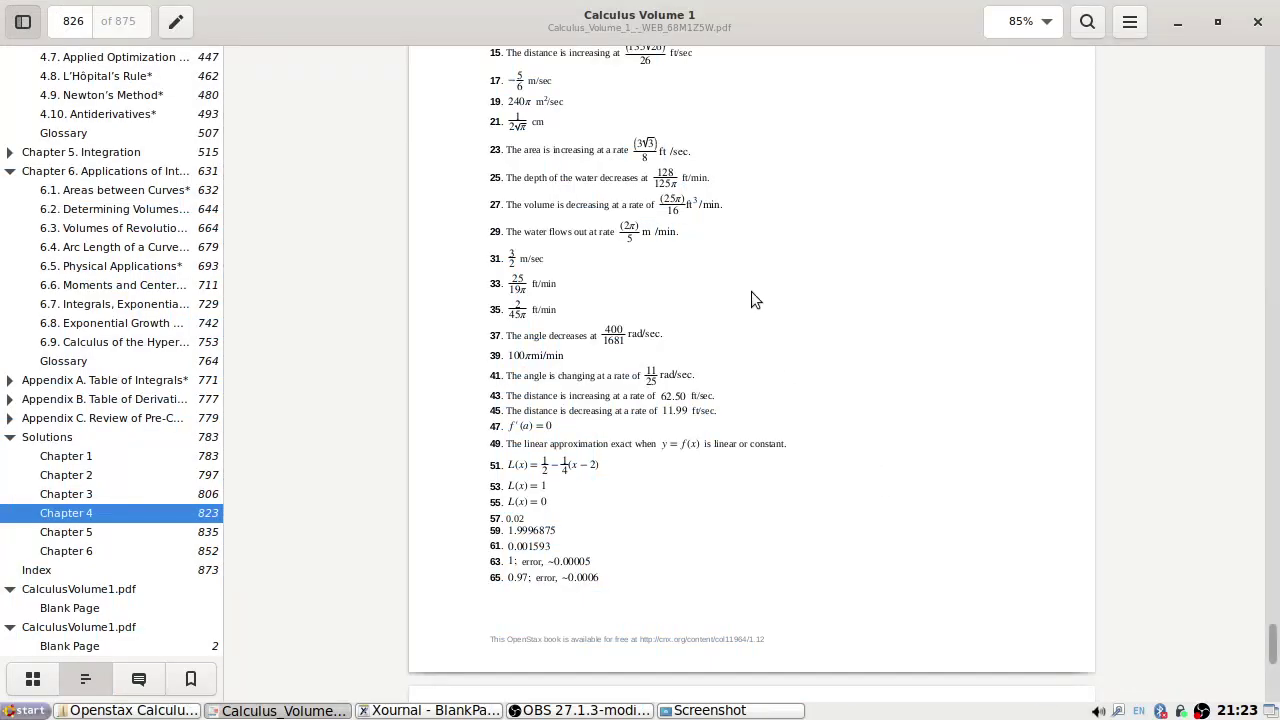
key(alt+Tab)
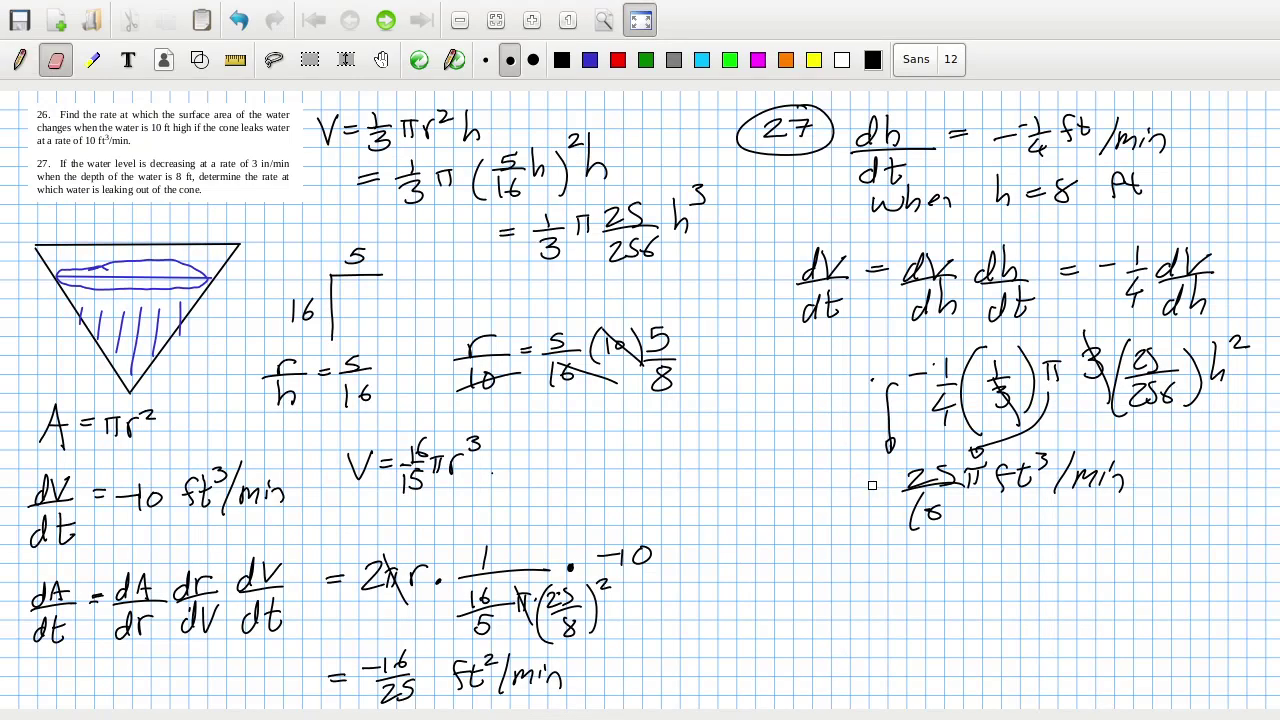
drag(820, 482, 846, 479)
drag(820, 491, 879, 485)
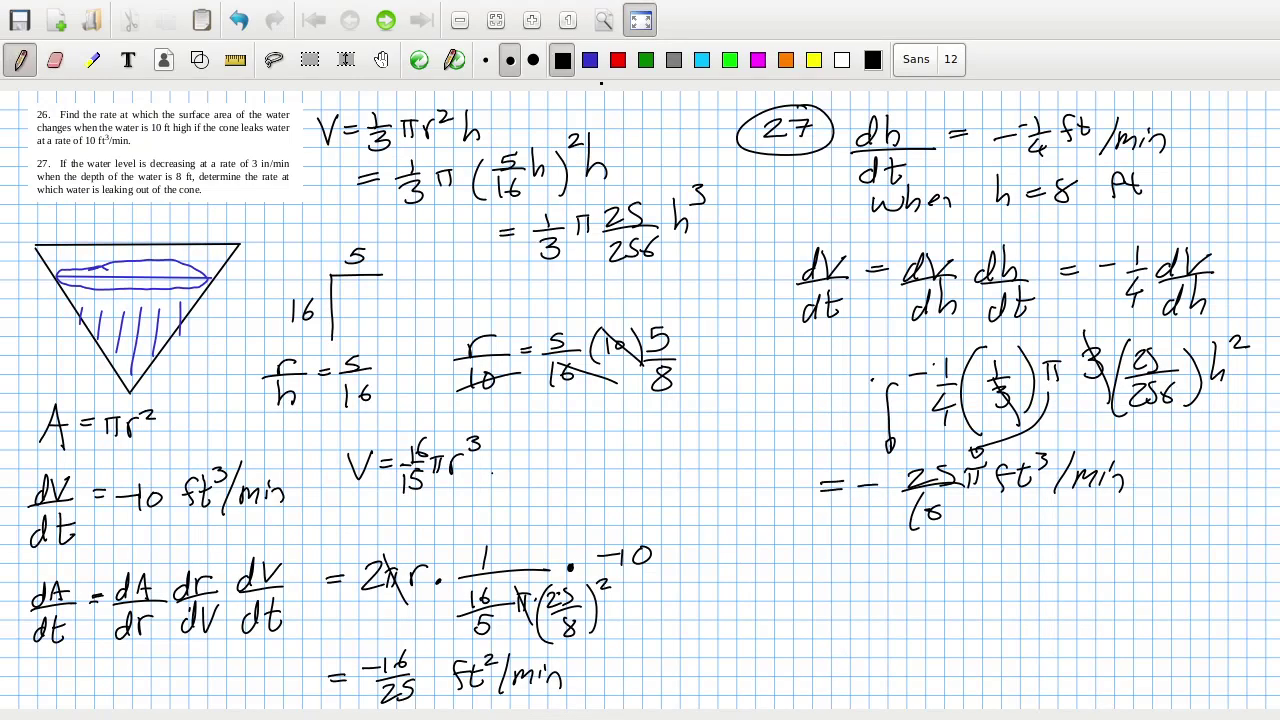
In red ink, check off problem 27 and put a question mark by problem 26's answer.
click(618, 59)
drag(1071, 537, 1152, 517)
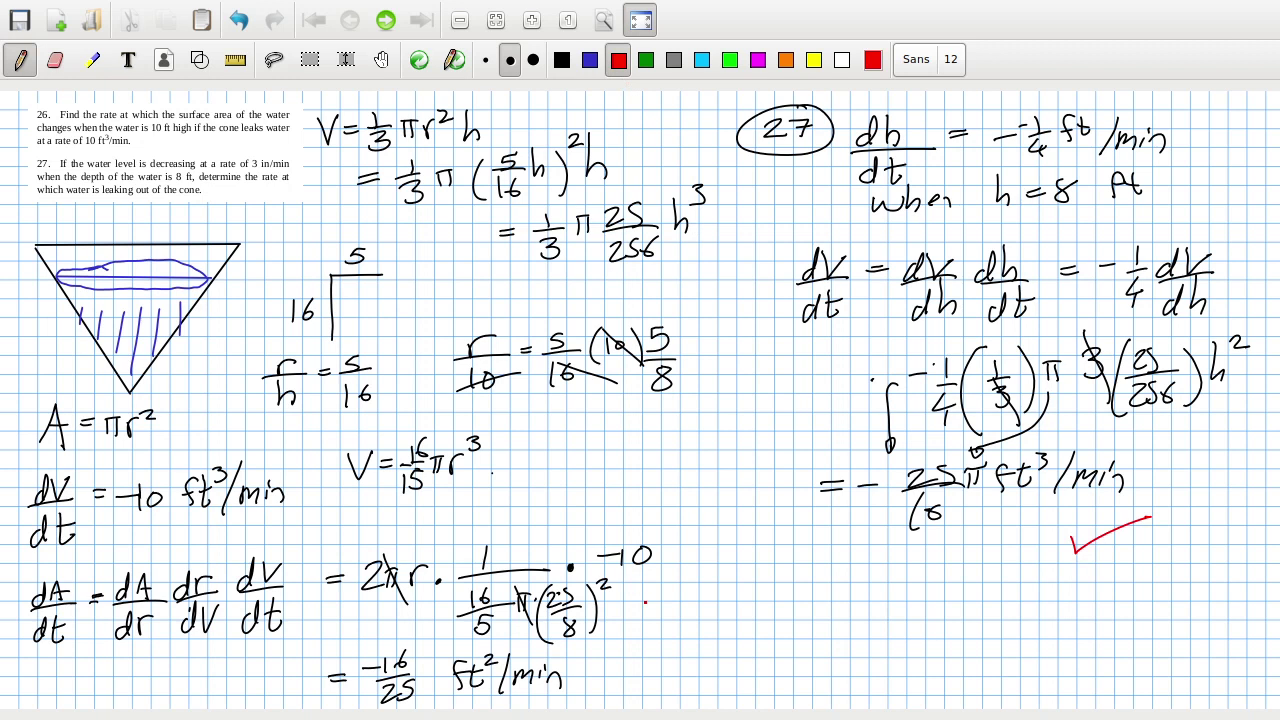
mouse_move(619, 638)
mouse_down()
mouse_move(643, 640)
mouse_move(630, 658)
mouse_up()
click(631, 673)
In red, underline 'surface area', circle the cone's water surface, add an arrow, and hatch the water.
drag(178, 120, 240, 119)
mouse_move(137, 261)
mouse_down()
mouse_move(74, 264)
mouse_move(104, 290)
mouse_move(186, 292)
mouse_move(195, 258)
mouse_move(130, 257)
mouse_up()
drag(211, 211, 204, 247)
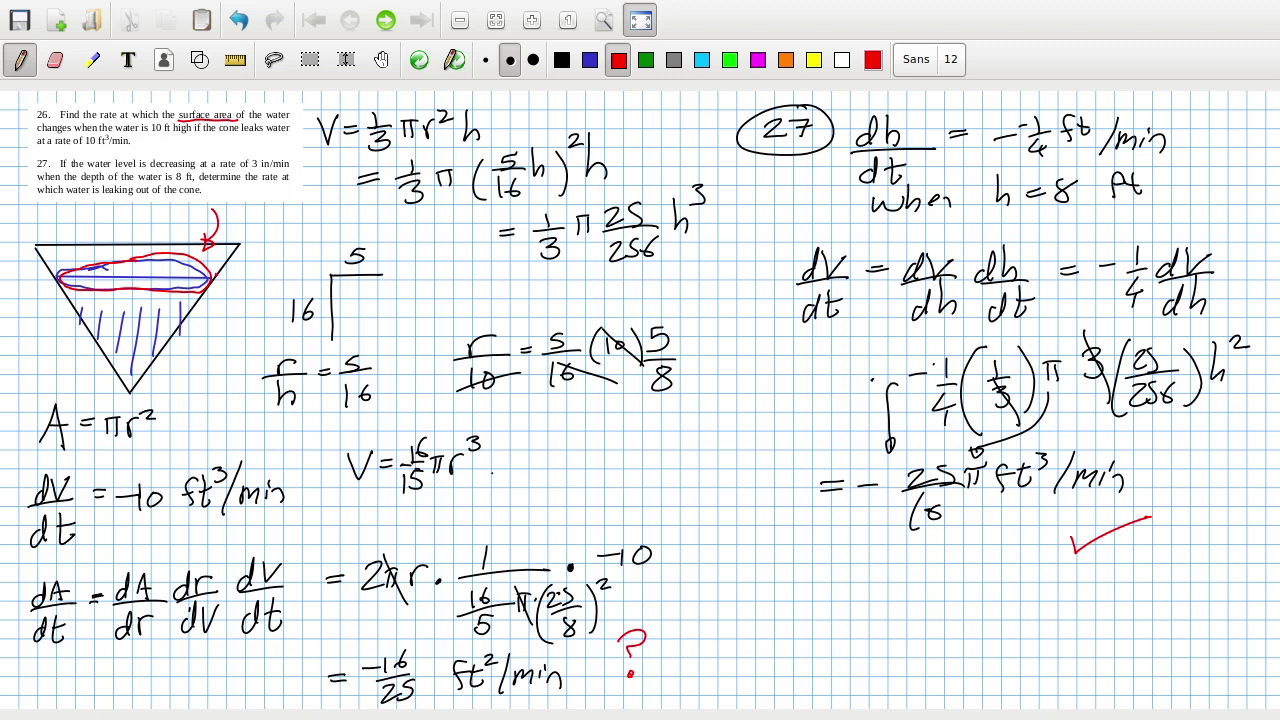
mouse_move(112, 292)
mouse_down()
mouse_move(100, 333)
mouse_move(112, 345)
mouse_up()
mouse_move(138, 290)
mouse_down()
mouse_move(126, 352)
mouse_move(138, 356)
mouse_up()
drag(162, 296, 150, 360)
drag(174, 300, 156, 365)
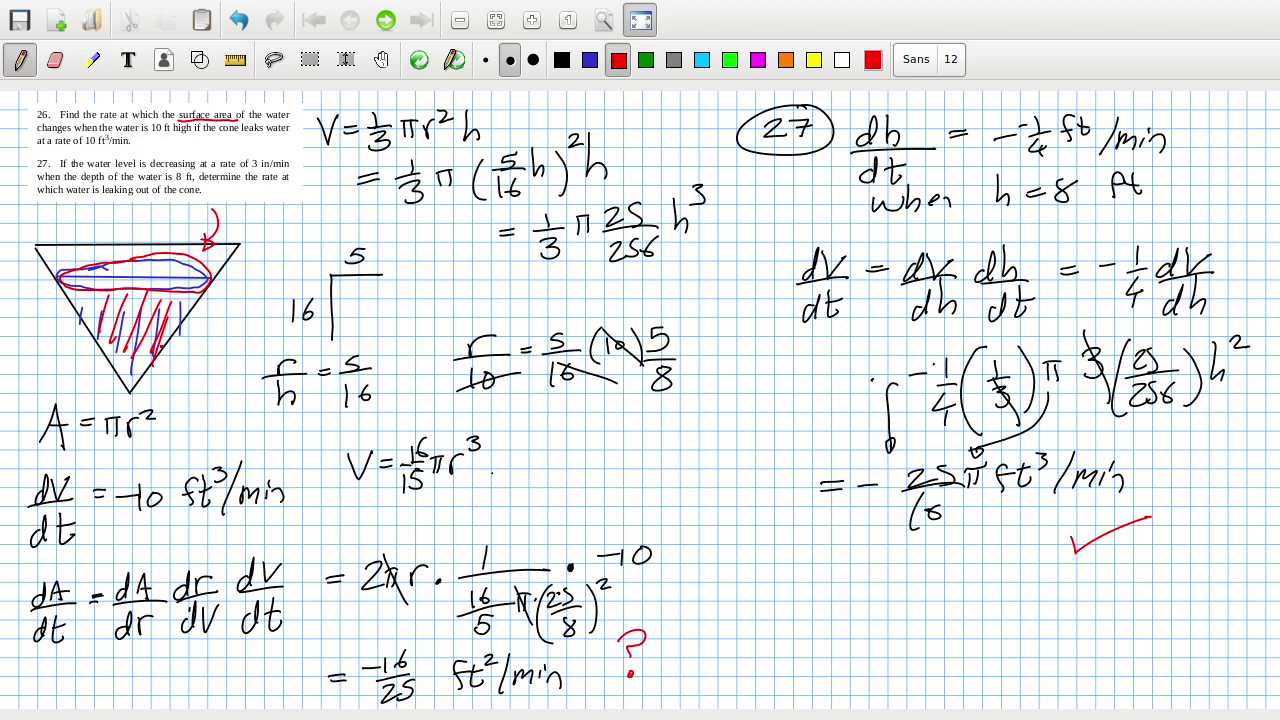
key(alt+Tab)
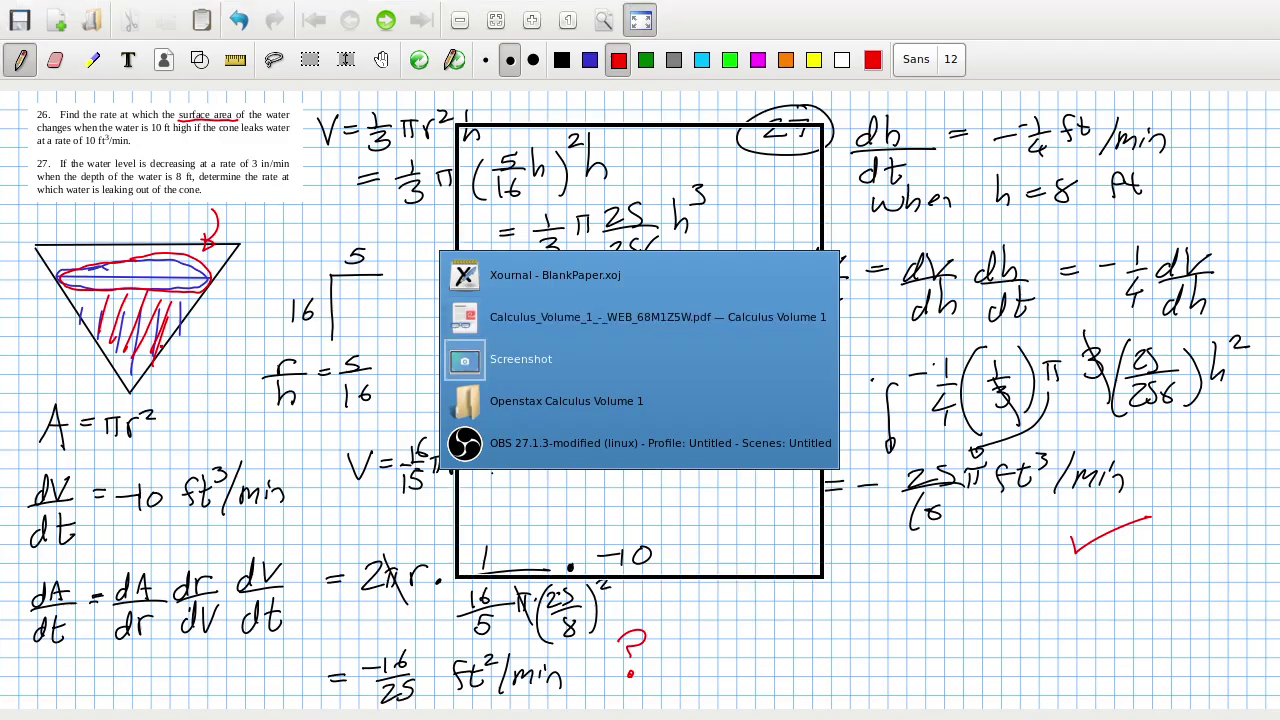
Switch back to the Calculus Volume 1 PDF showing the Chapter 4 answer key on page 826.
key(alt+Tab)
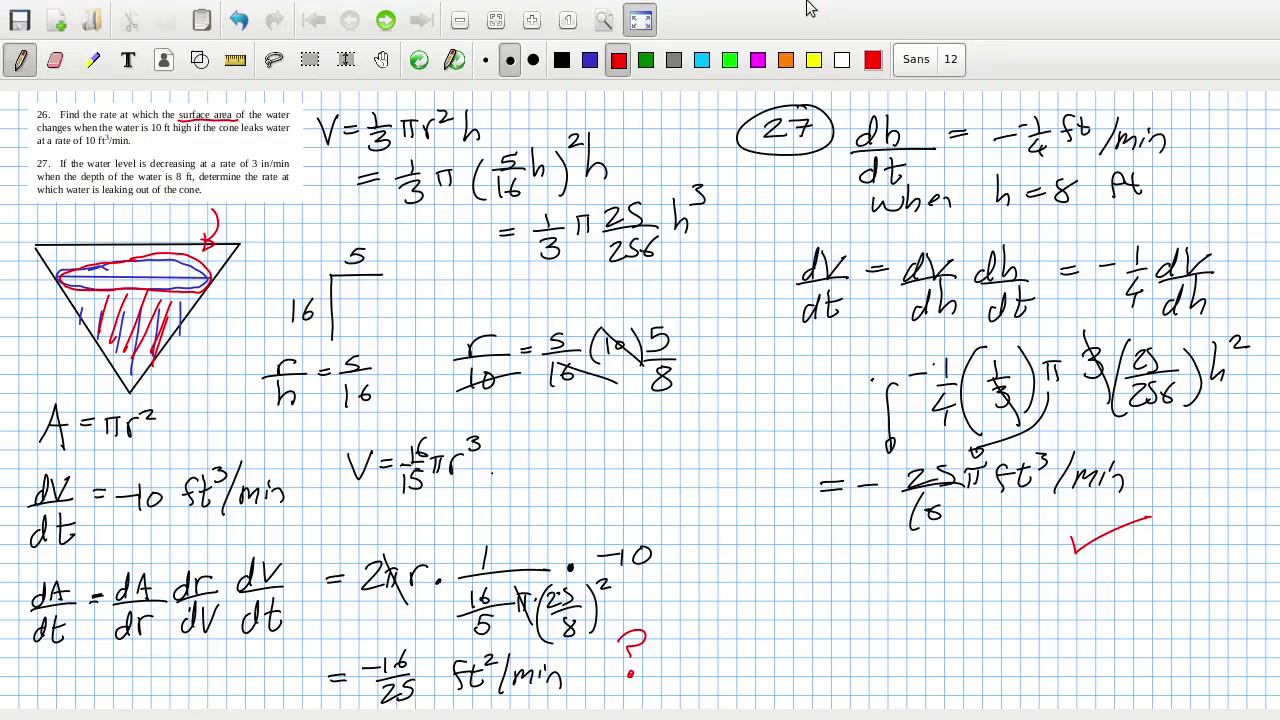
key(alt+Tab)
key(Tab)
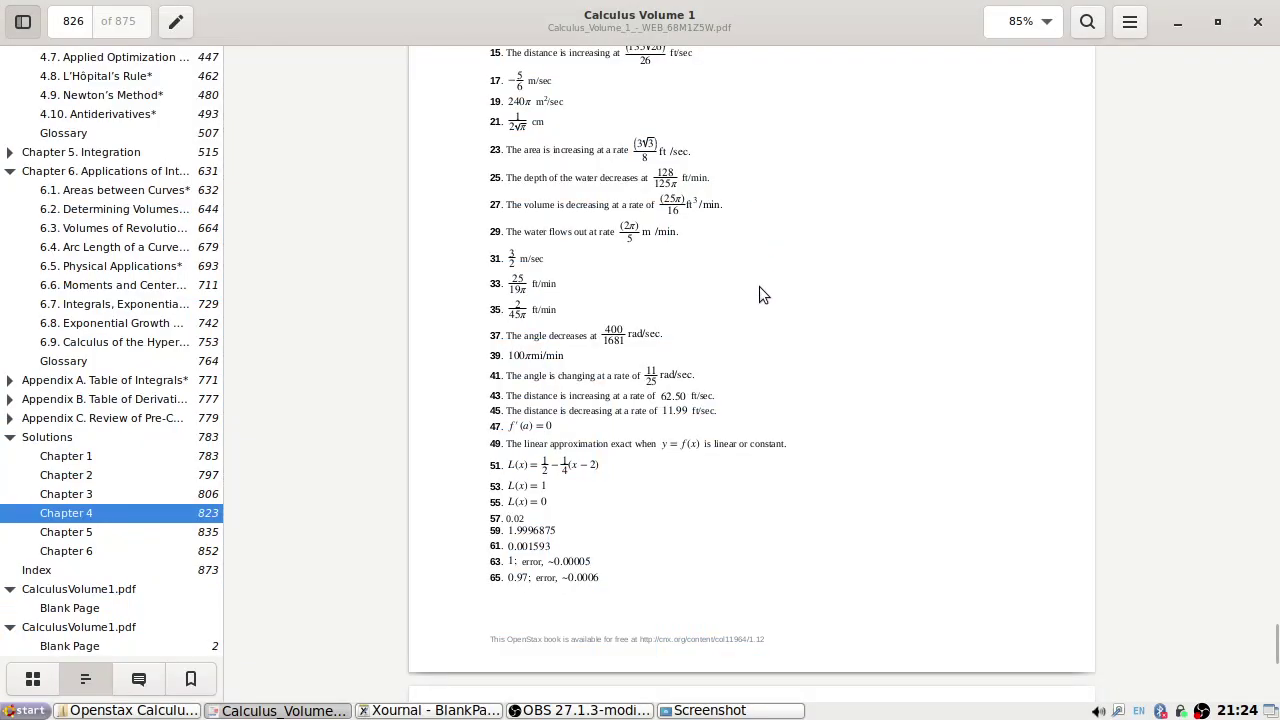